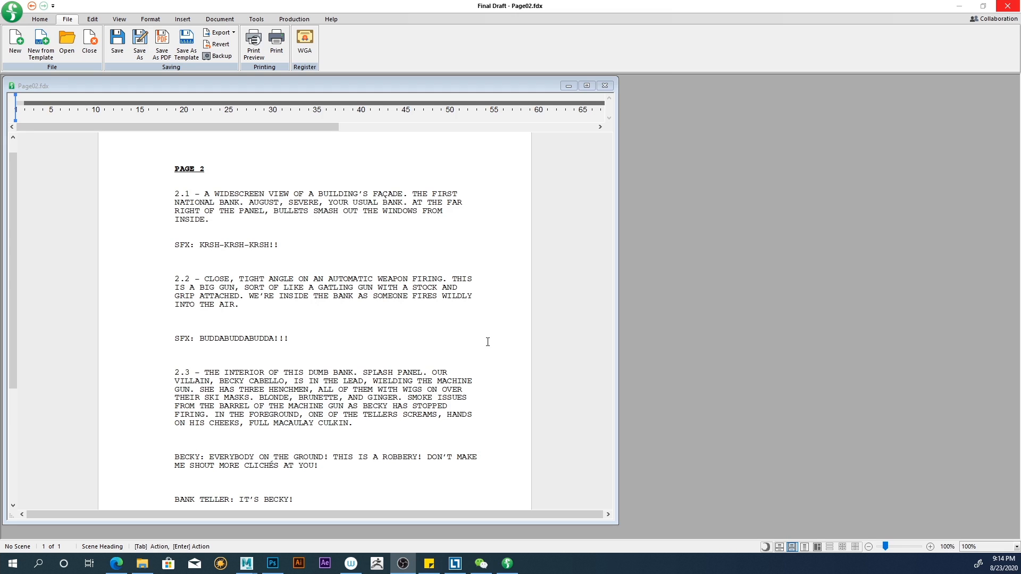
# Read the page 2 script from panel 2.1 through panel 2.4, including its dialogue and sound effects.
pyautogui.scroll(-5, 311, 255)
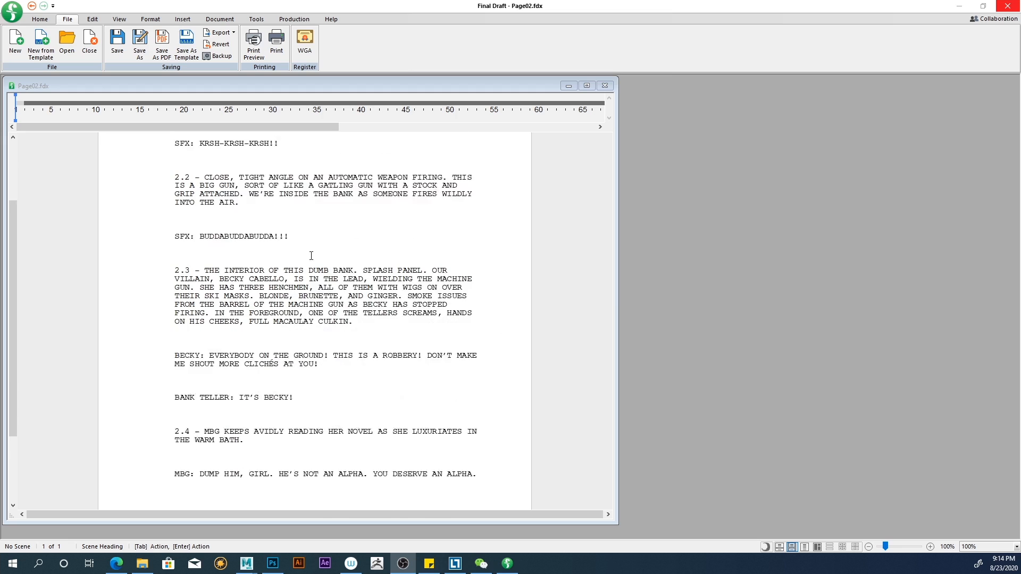
pyautogui.scroll(6, 212, 397)
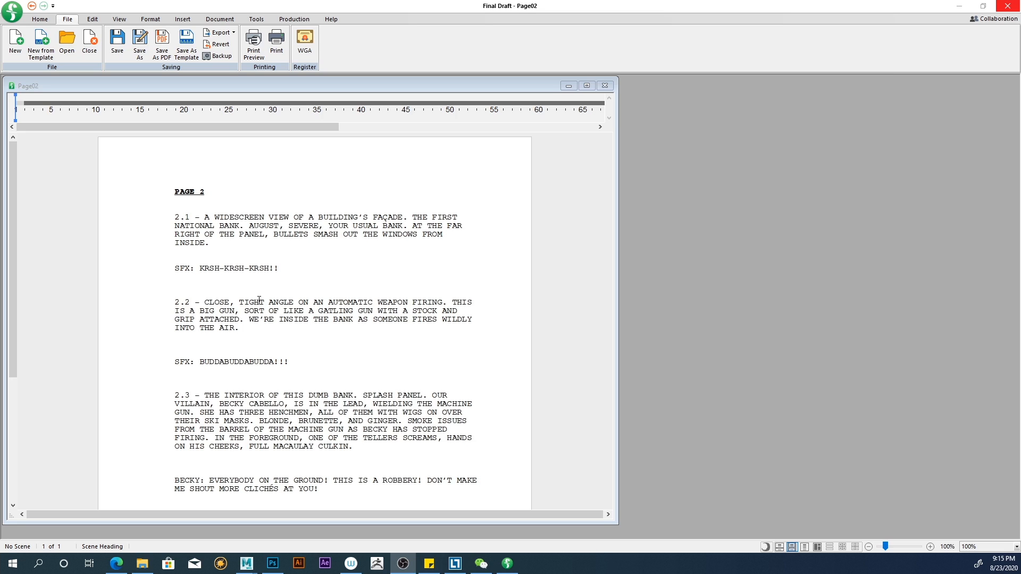
pyautogui.scroll(-1, 263, 300)
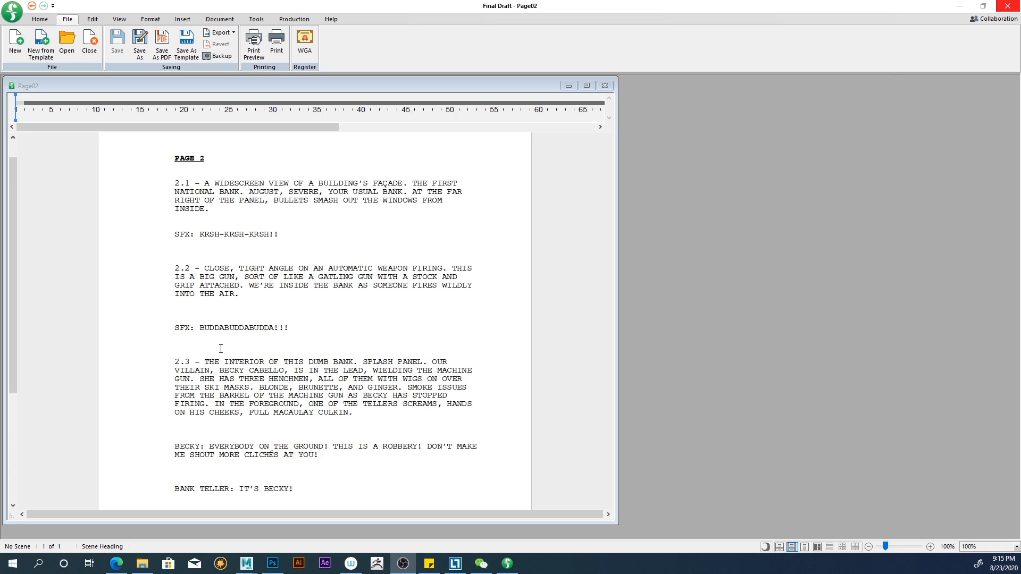
pyautogui.scroll(-2, 220, 348)
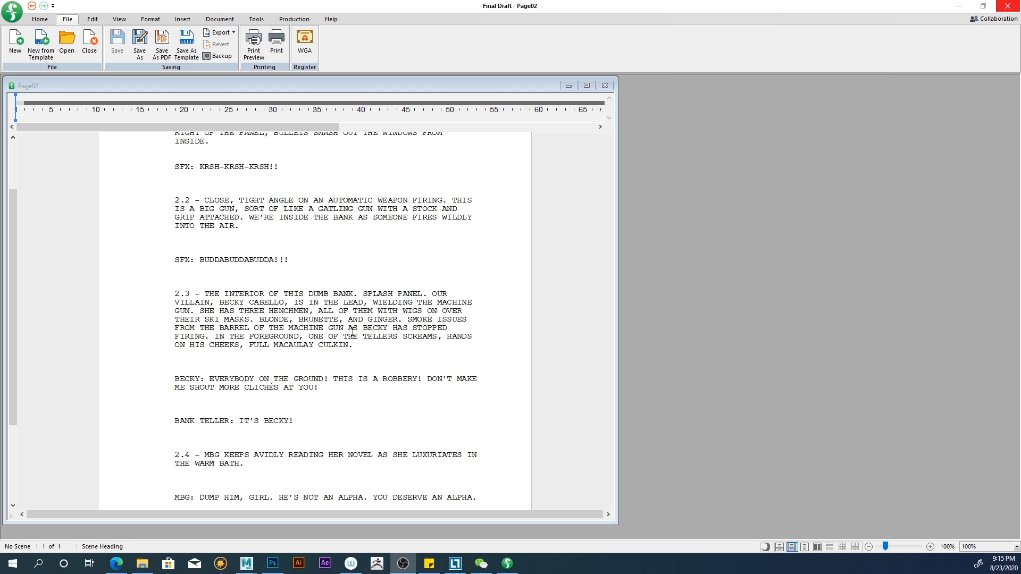
pyautogui.scroll(-3, 357, 334)
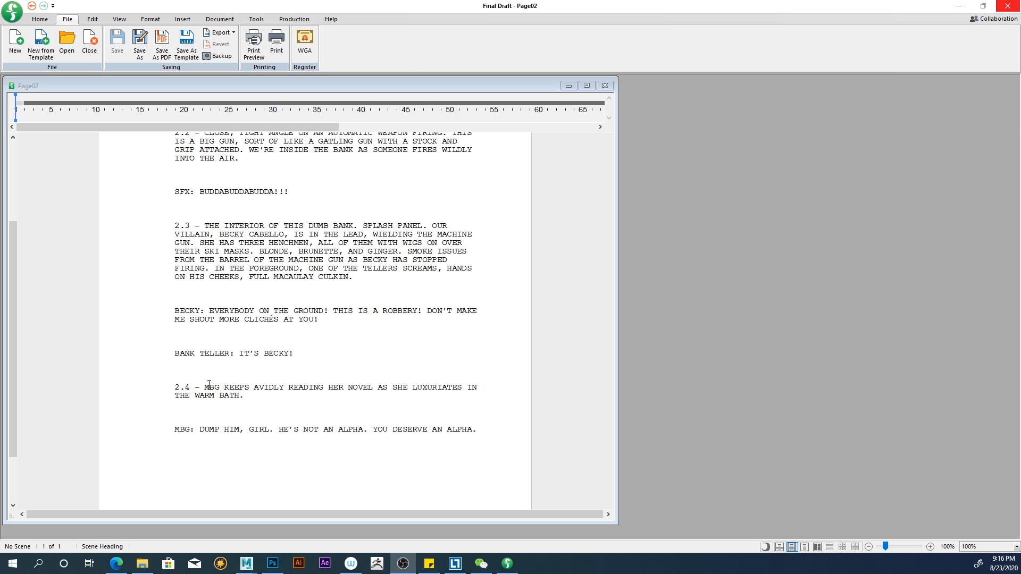
pyautogui.moveTo(205, 387); pyautogui.dragTo(214, 387)
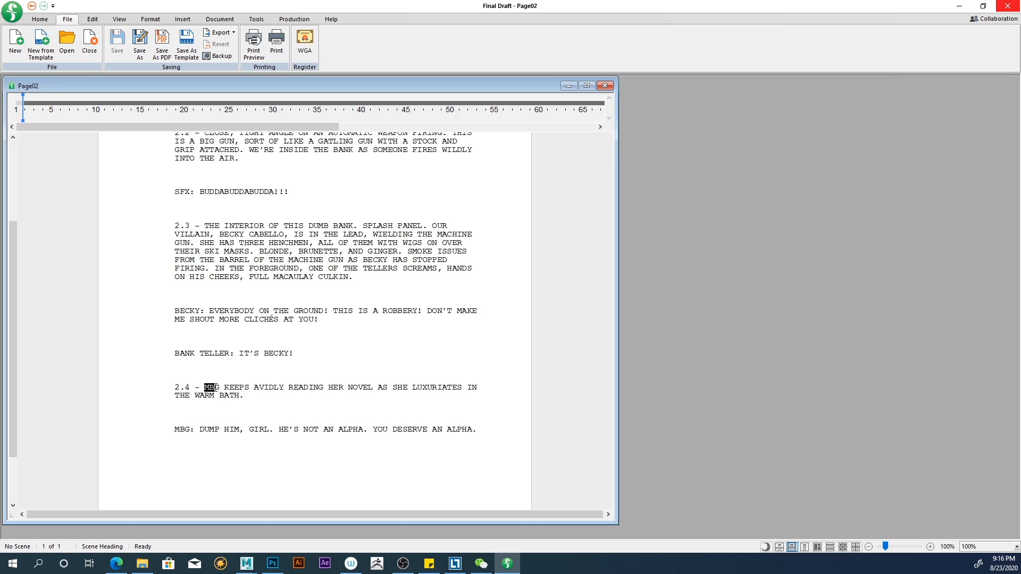
pyautogui.moveTo(216, 387); pyautogui.dragTo(220, 391)
pyautogui.click(264, 398)
pyautogui.scroll(4, 403, 268)
pyautogui.scroll(-2, 403, 268)
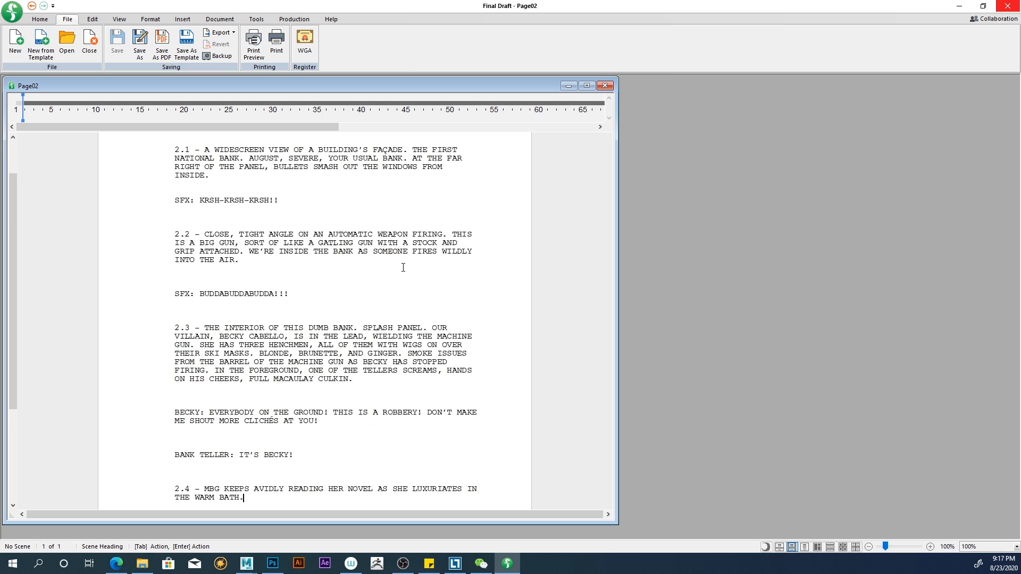
# Review the descriptions of panels 2.1 to 2.4 again, highlighting passages in each panel's text.
pyautogui.scroll(1, 403, 267)
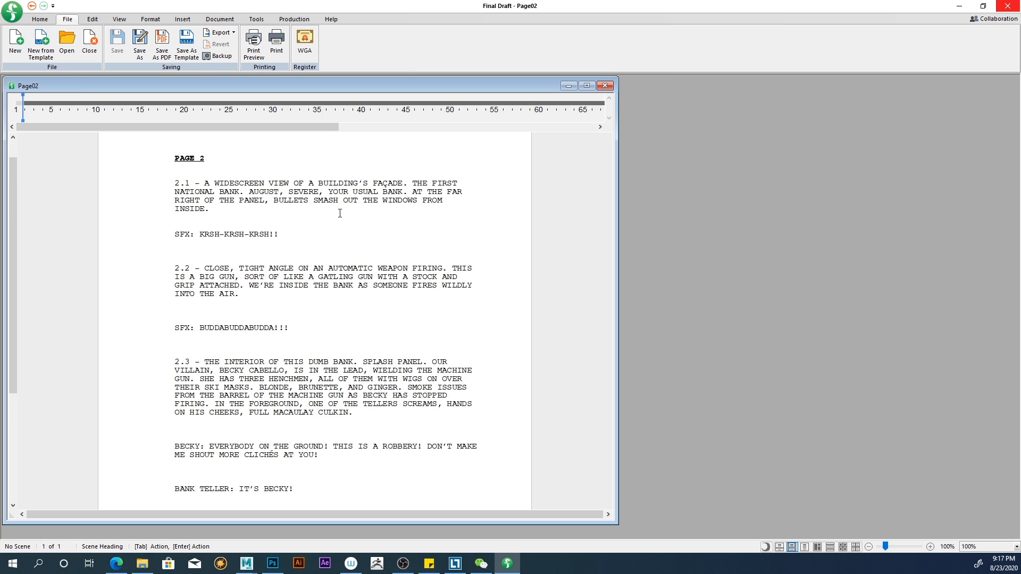
pyautogui.scroll(-1, 303, 226)
pyautogui.moveTo(205, 336); pyautogui.dragTo(289, 352)
pyautogui.scroll(1, 291, 349)
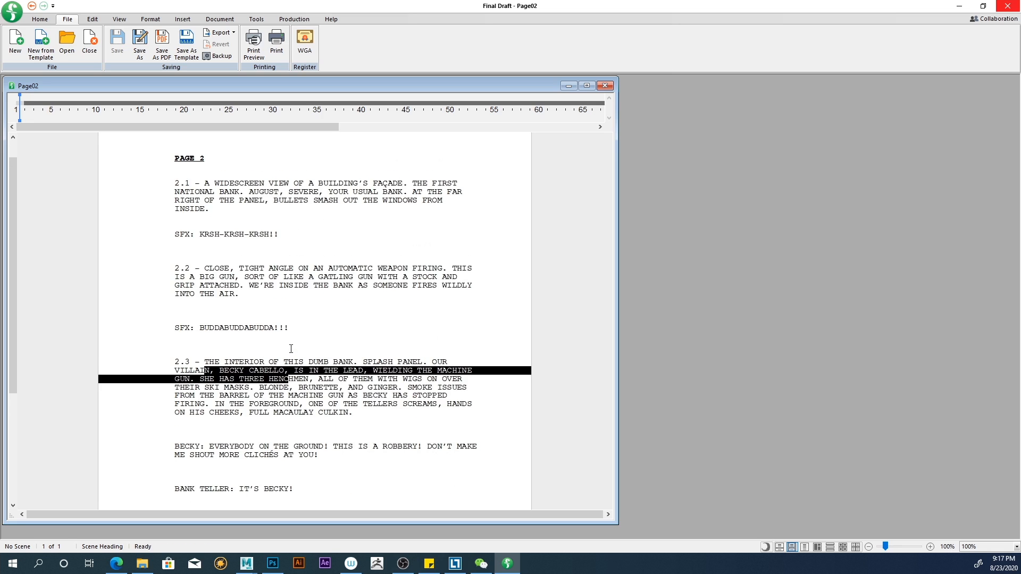
pyautogui.moveTo(209, 183); pyautogui.dragTo(265, 202)
pyautogui.moveTo(253, 269); pyautogui.dragTo(325, 286)
pyautogui.scroll(-2, 326, 288)
pyautogui.scroll(-2, 327, 288)
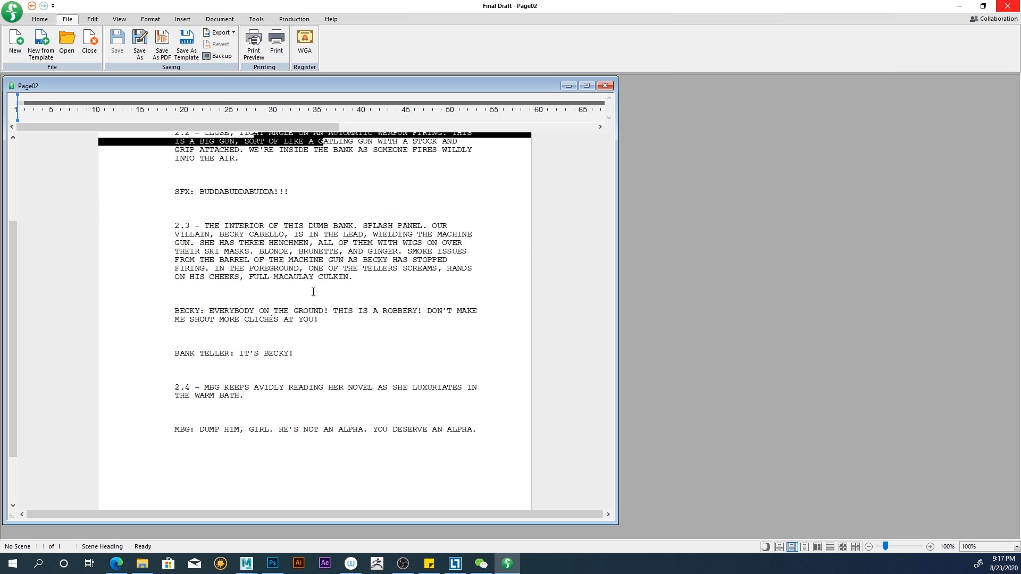
pyautogui.moveTo(227, 387); pyautogui.dragTo(274, 397)
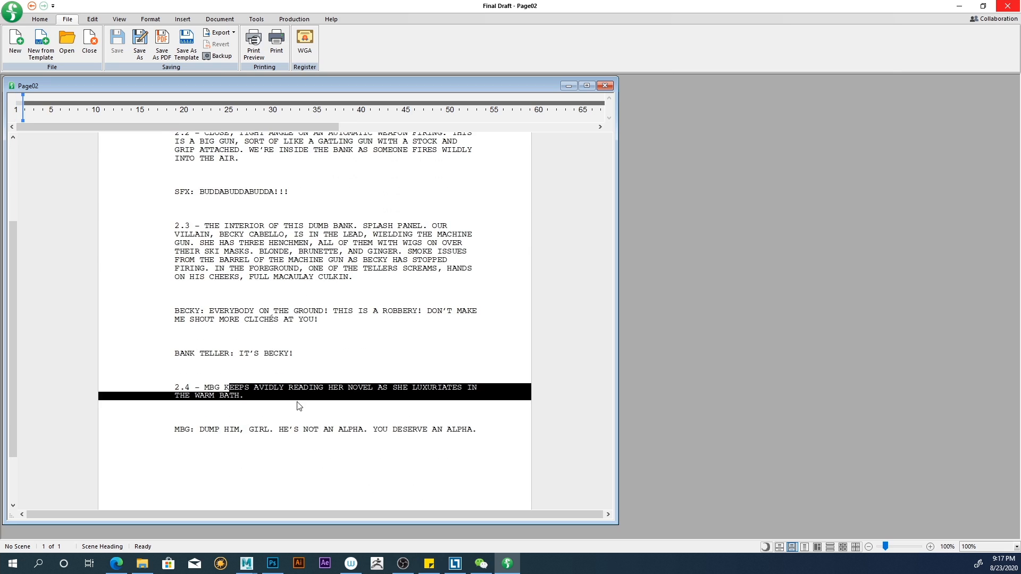
pyautogui.scroll(2, 306, 392)
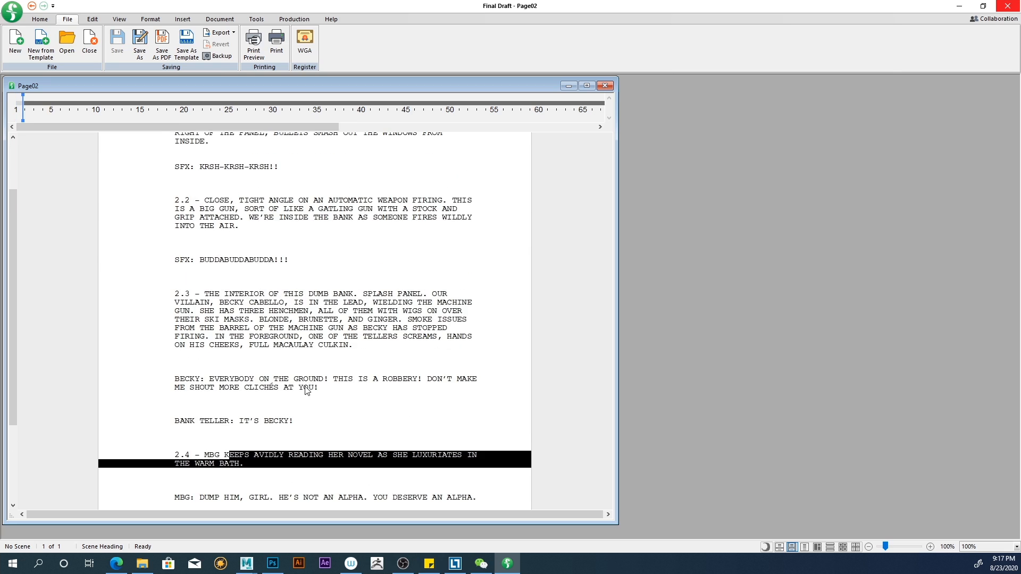
pyautogui.click(376, 432)
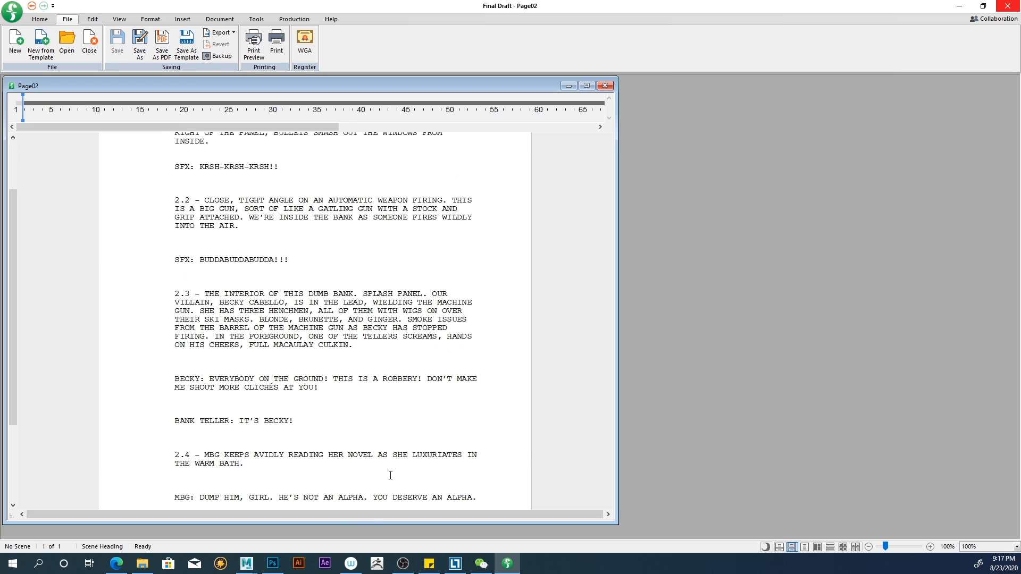
# Switch to Photoshop and examine the trim and border guides at the upper-left corner of the 11x17 page template.
pyautogui.click(272, 564)
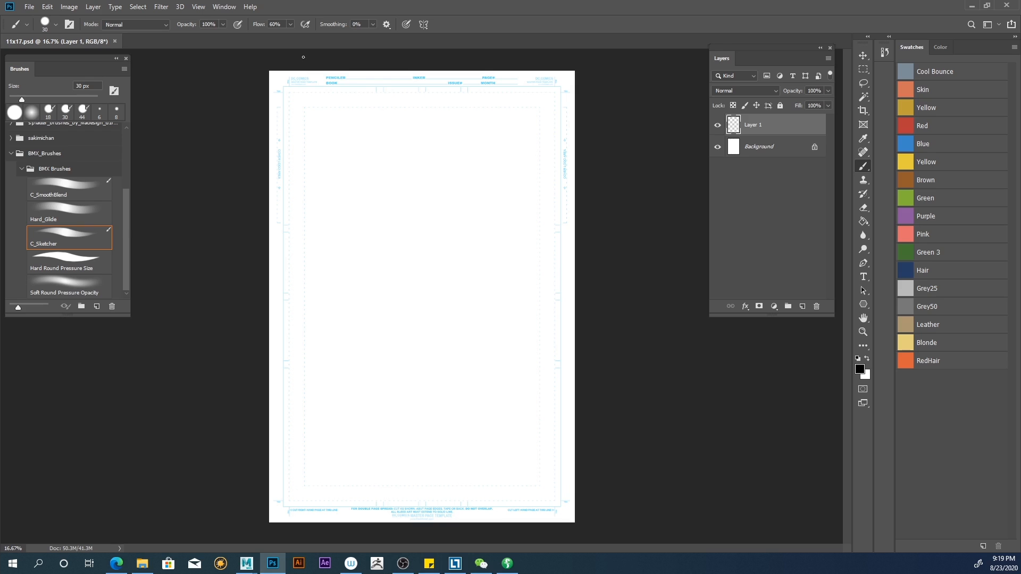
pyautogui.click(863, 331)
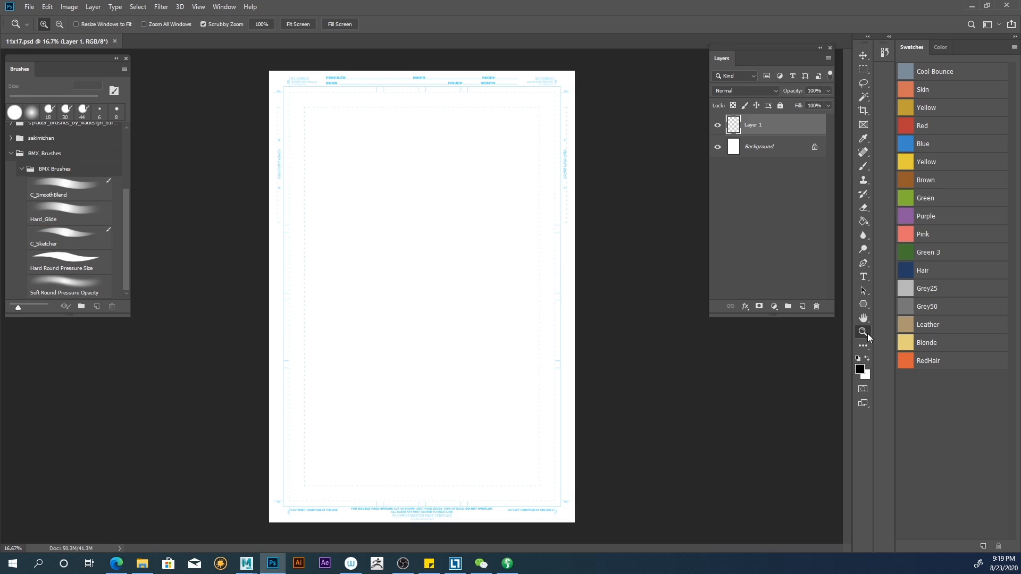
pyautogui.click(296, 66)
pyautogui.click(216, 56)
pyautogui.click(248, 72)
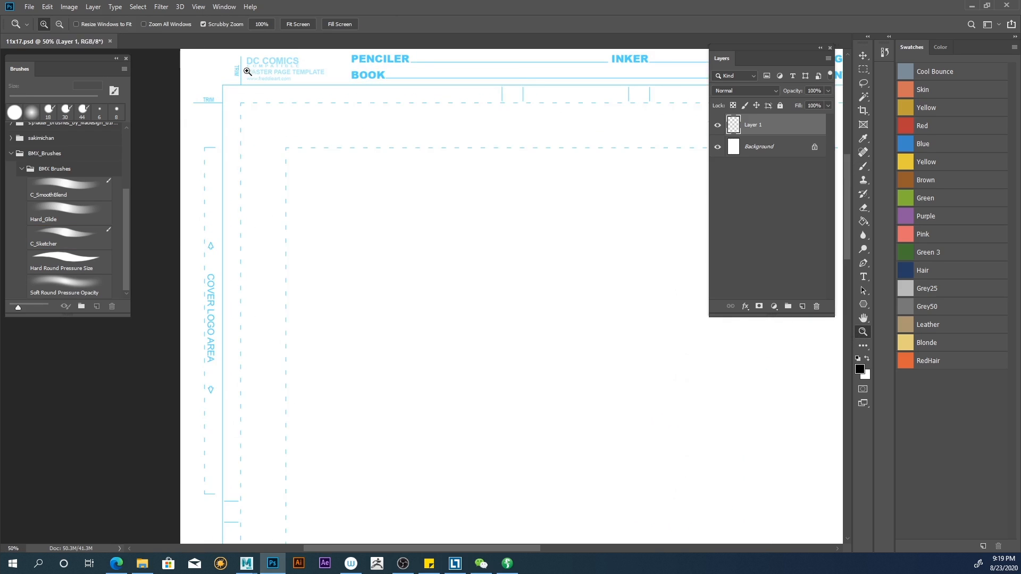
pyautogui.click(235, 93)
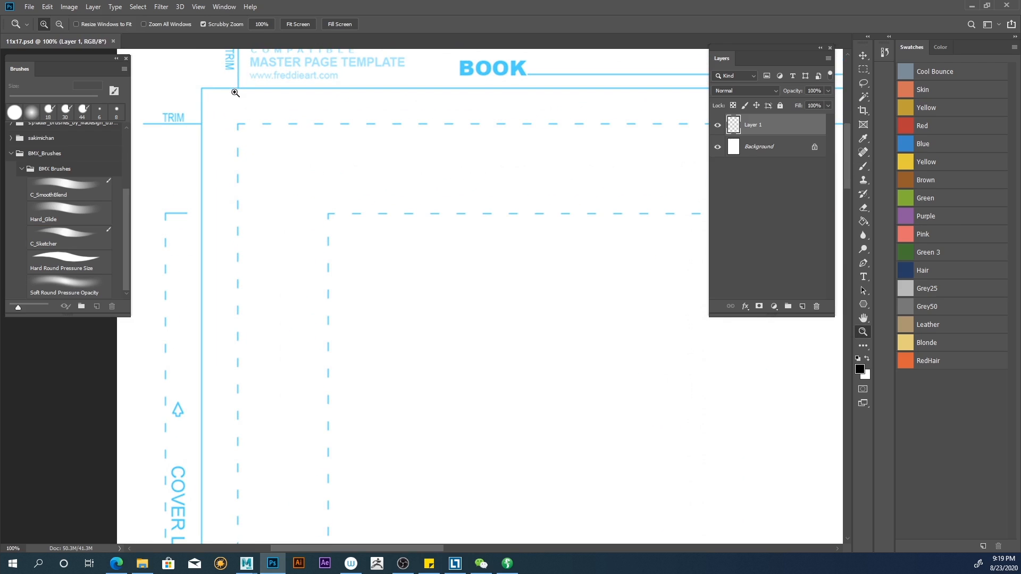
pyautogui.scroll(3, 842, 150)
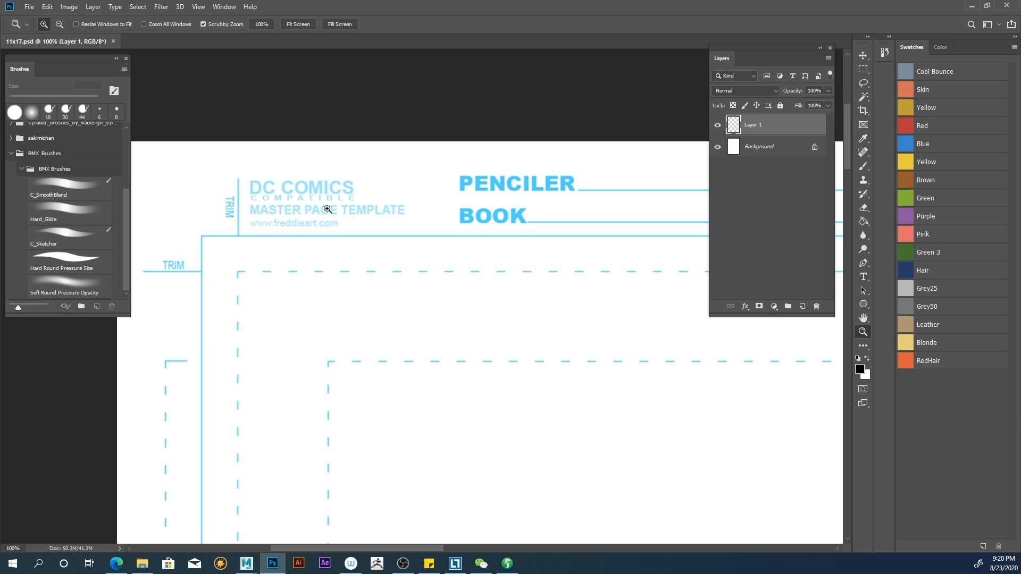
# Rough in the first panel's top border along the template's upper solid guide using the 30 px C_Sketcher brush.
pyautogui.hotkey('ctrl', '-')
pyautogui.hotkey('ctrl', '-')
pyautogui.hotkey('ctrl', '-')
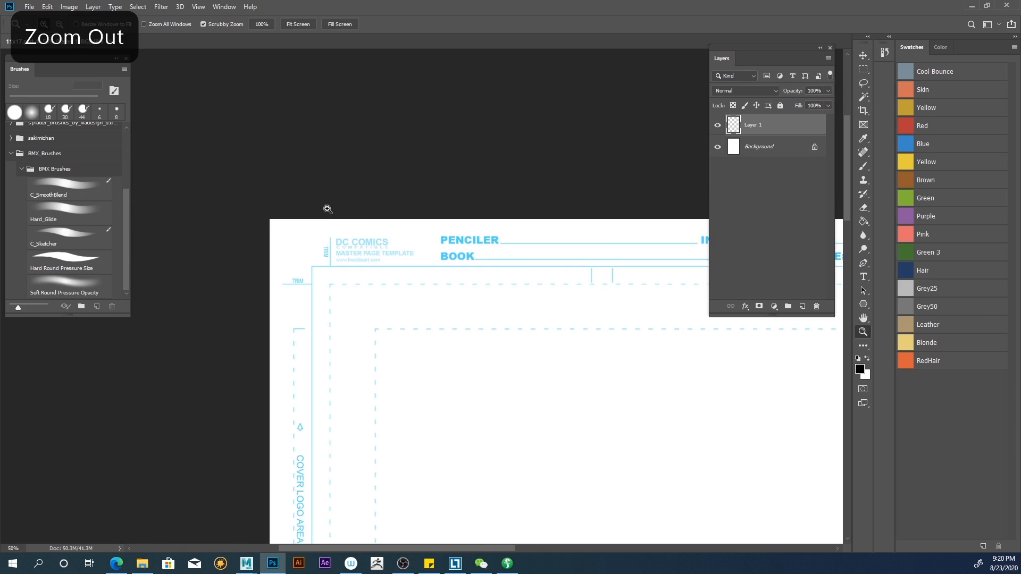
pyautogui.moveTo(274, 397); pyautogui.dragTo(120, 362)
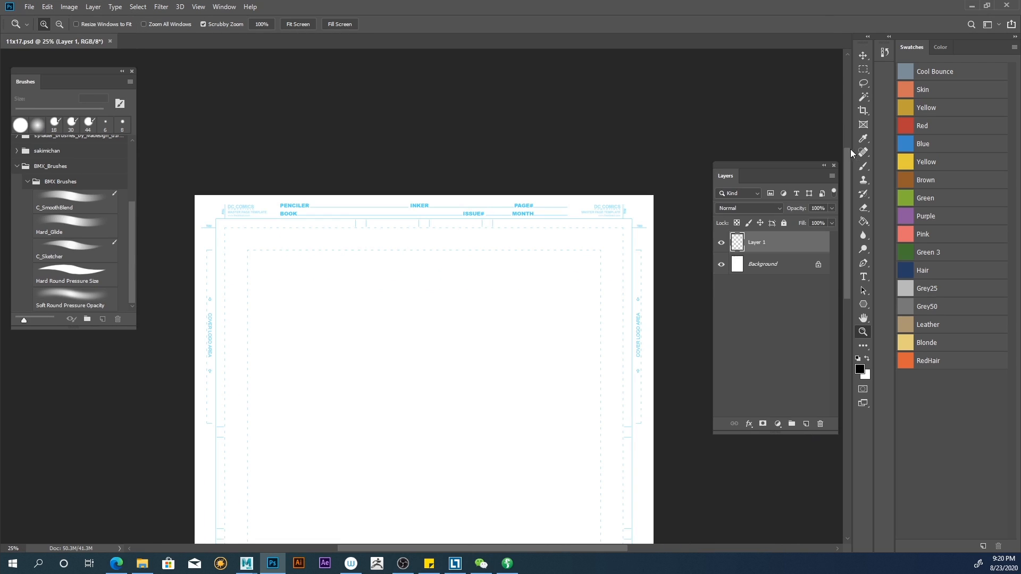
pyautogui.click(857, 168)
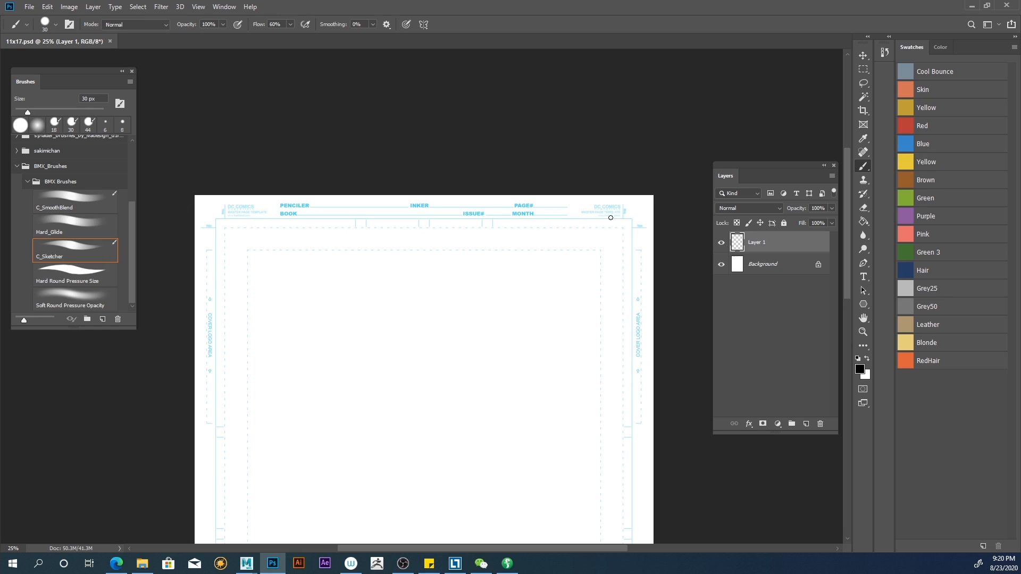
pyautogui.moveTo(630, 217)
pyautogui.mouseDown()
pyautogui.moveTo(356, 224)
pyautogui.moveTo(427, 220)
pyautogui.moveTo(297, 221)
pyautogui.mouseUp()
pyautogui.moveTo(362, 211); pyautogui.dragTo(220, 219)
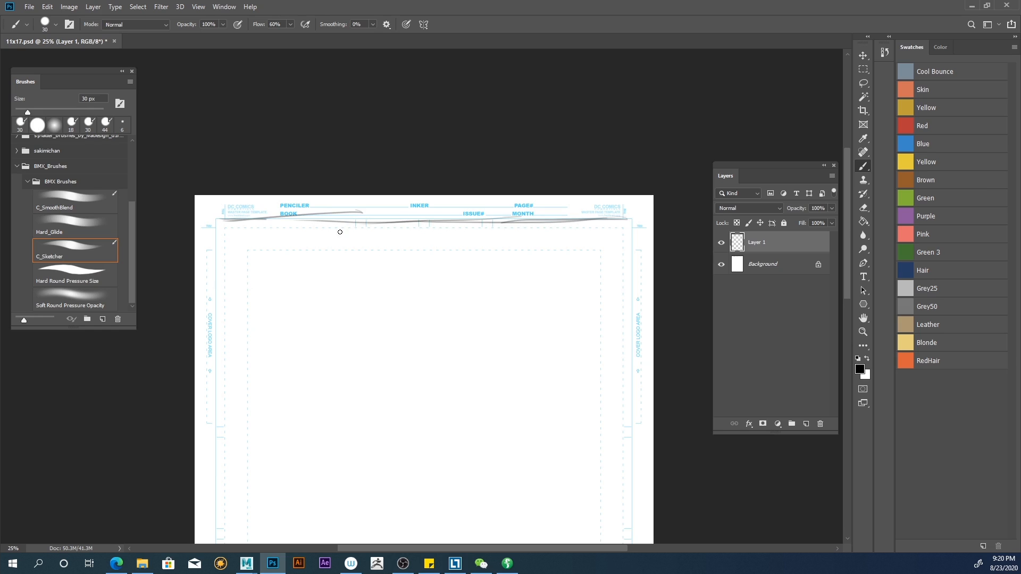
# Sketch the first panel's bottom border across the full width between the template's side guides.
pyautogui.moveTo(633, 328); pyautogui.dragTo(468, 331)
pyautogui.moveTo(579, 330); pyautogui.dragTo(388, 330)
pyautogui.moveTo(473, 329); pyautogui.dragTo(378, 330)
pyautogui.moveTo(388, 336); pyautogui.dragTo(221, 335)
pyautogui.moveTo(515, 322); pyautogui.dragTo(233, 334)
# Draw the first panel's left and right borders, and reinforce its top and bottom edges with more strokes.
pyautogui.moveTo(217, 218)
pyautogui.mouseDown()
pyautogui.moveTo(215, 329)
pyautogui.moveTo(212, 263)
pyautogui.mouseUp()
pyautogui.moveTo(631, 219); pyautogui.dragTo(633, 319)
pyautogui.moveTo(634, 215); pyautogui.dragTo(634, 322)
pyautogui.moveTo(630, 234); pyautogui.dragTo(631, 335)
pyautogui.moveTo(635, 215); pyautogui.dragTo(571, 216)
pyautogui.moveTo(630, 327); pyautogui.dragTo(229, 335)
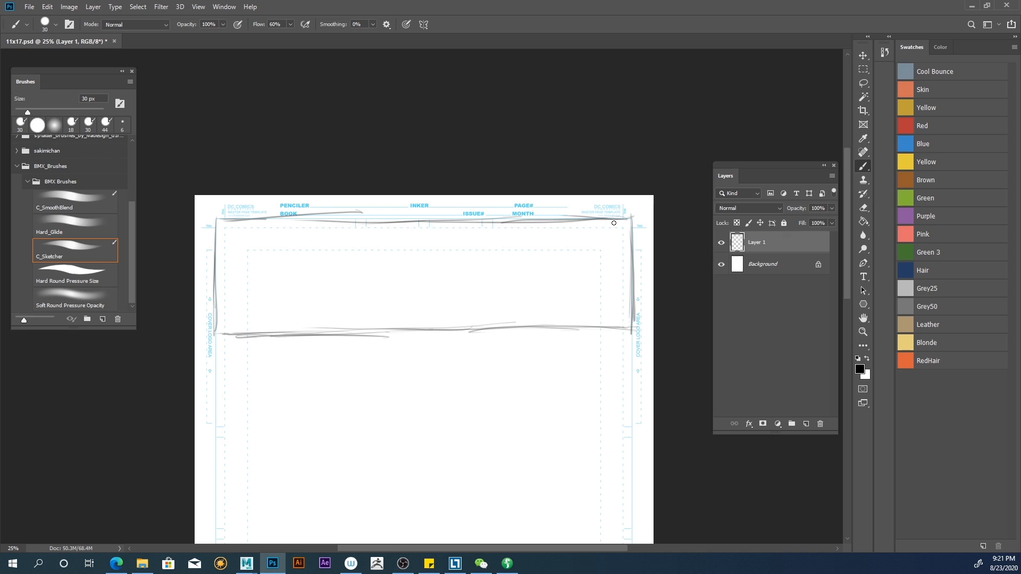
pyautogui.moveTo(548, 218)
pyautogui.mouseDown()
pyautogui.moveTo(260, 217)
pyautogui.moveTo(268, 218)
pyautogui.mouseUp()
pyautogui.moveTo(435, 218); pyautogui.dragTo(224, 220)
pyautogui.moveTo(595, 222); pyautogui.dragTo(386, 221)
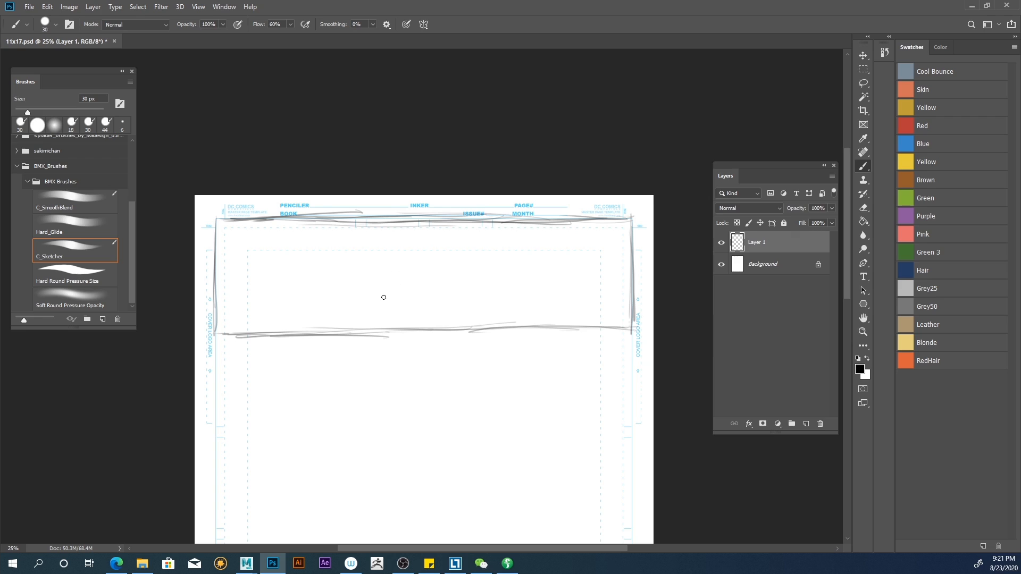
# Sketch a parked car at the panel's lower left, with its front end, headlights, plate, hood, windshield and roof.
pyautogui.moveTo(375, 294)
pyautogui.mouseDown()
pyautogui.moveTo(354, 286)
pyautogui.moveTo(256, 297)
pyautogui.moveTo(259, 319)
pyautogui.moveTo(287, 296)
pyautogui.moveTo(256, 315)
pyautogui.moveTo(350, 295)
pyautogui.moveTo(377, 307)
pyautogui.mouseUp()
pyautogui.moveTo(346, 334); pyautogui.dragTo(303, 330)
pyautogui.moveTo(335, 295); pyautogui.dragTo(301, 296)
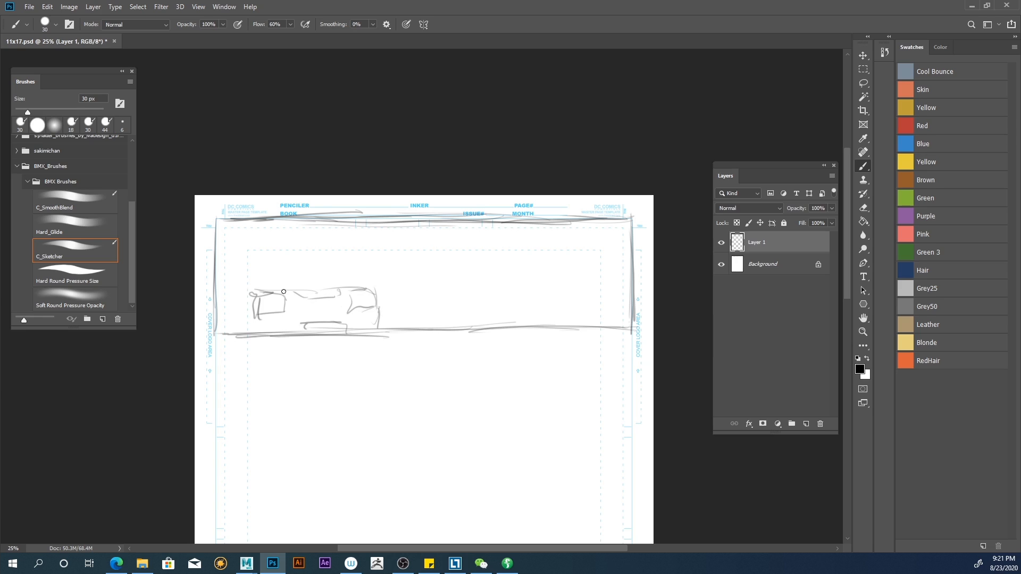
pyautogui.moveTo(368, 289)
pyautogui.mouseDown()
pyautogui.moveTo(290, 268)
pyautogui.moveTo(326, 278)
pyautogui.moveTo(281, 269)
pyautogui.moveTo(231, 283)
pyautogui.mouseUp()
pyautogui.moveTo(296, 278)
pyautogui.mouseDown()
pyautogui.moveTo(274, 246)
pyautogui.moveTo(218, 249)
pyautogui.mouseUp()
pyautogui.moveTo(221, 249)
pyautogui.mouseDown()
pyautogui.moveTo(259, 245)
pyautogui.moveTo(230, 243)
pyautogui.mouseUp()
pyautogui.moveTo(258, 278); pyautogui.dragTo(223, 279)
pyautogui.moveTo(233, 281); pyautogui.dragTo(219, 279)
pyautogui.moveTo(297, 273)
pyautogui.mouseDown()
pyautogui.moveTo(255, 248)
pyautogui.moveTo(209, 250)
pyautogui.mouseUp()
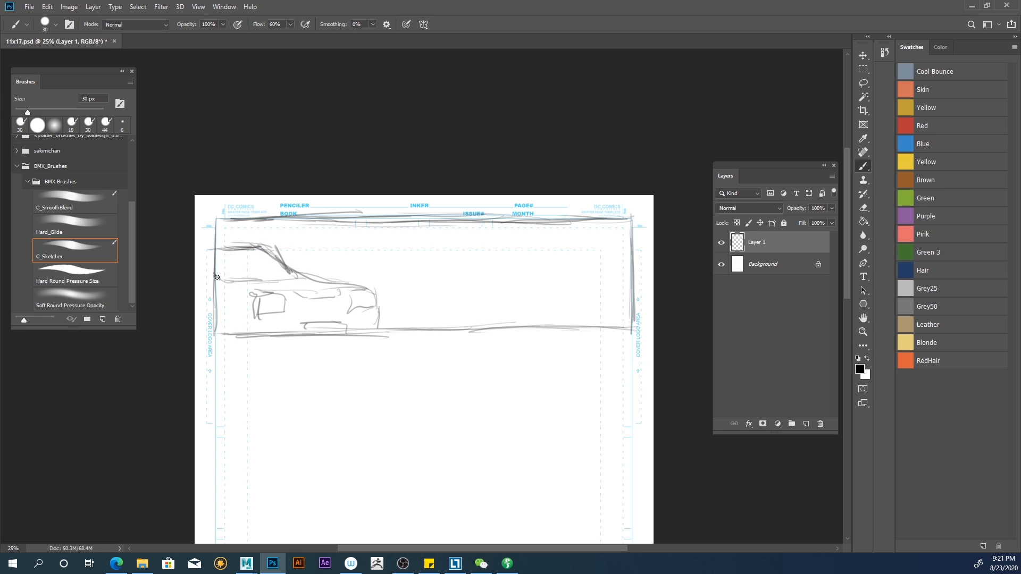
# Add the wheel arch and front details to the parked car, and rough in a second vehicle behind it.
pyautogui.moveTo(216, 297)
pyautogui.mouseDown()
pyautogui.moveTo(232, 329)
pyautogui.moveTo(221, 336)
pyautogui.moveTo(229, 330)
pyautogui.mouseUp()
pyautogui.moveTo(216, 290); pyautogui.dragTo(233, 317)
pyautogui.moveTo(304, 311)
pyautogui.mouseDown()
pyautogui.moveTo(341, 309)
pyautogui.moveTo(331, 313)
pyautogui.mouseUp()
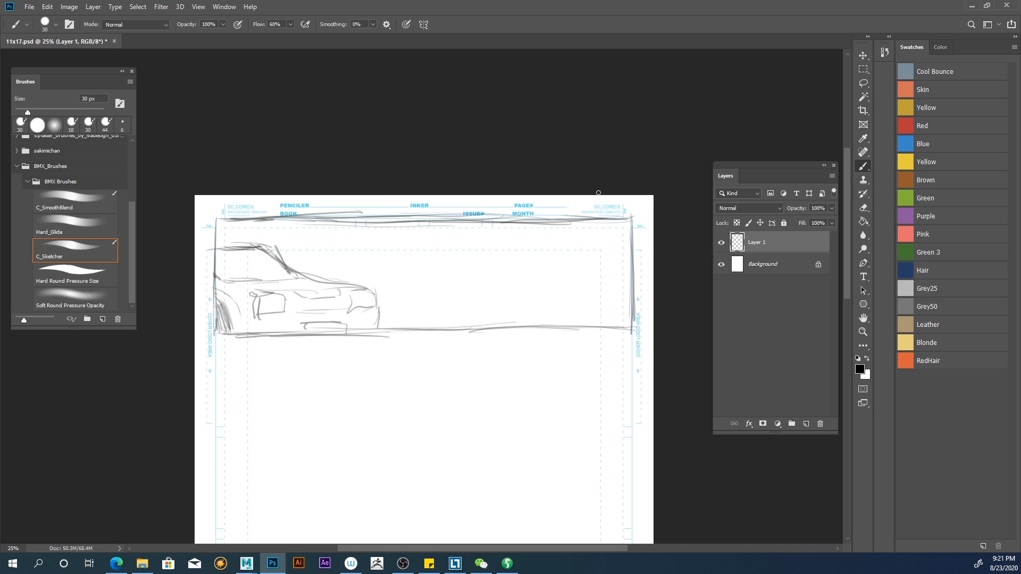
pyautogui.moveTo(381, 265)
pyautogui.mouseDown()
pyautogui.moveTo(400, 266)
pyautogui.moveTo(401, 316)
pyautogui.moveTo(384, 316)
pyautogui.moveTo(366, 282)
pyautogui.moveTo(321, 261)
pyautogui.moveTo(312, 274)
pyautogui.moveTo(297, 265)
pyautogui.mouseUp()
pyautogui.moveTo(384, 315); pyautogui.dragTo(398, 318)
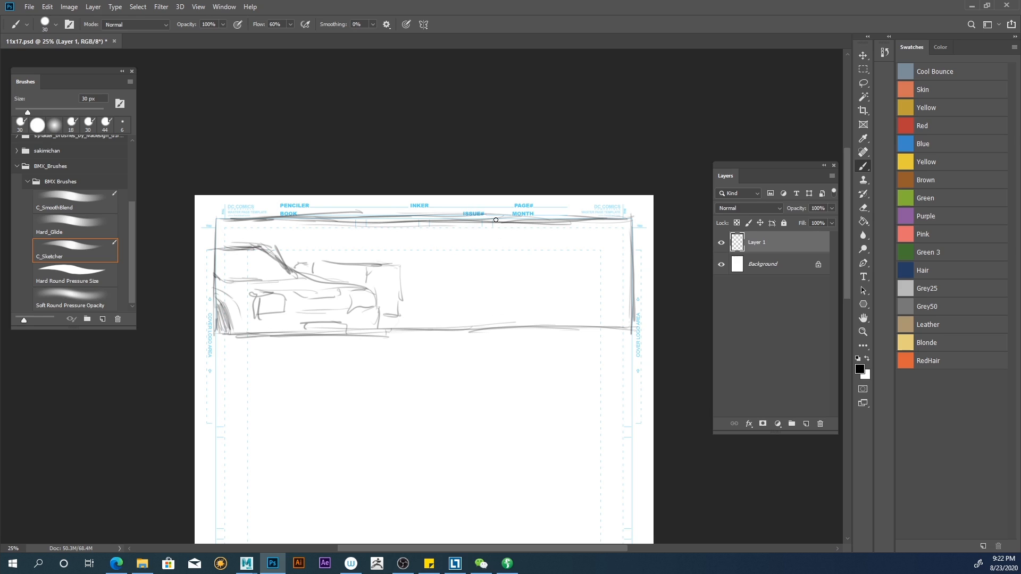
# Sketch the bank building's vertical corner and the receding horizontal lines of its right-hand wall.
pyautogui.moveTo(550, 221); pyautogui.dragTo(548, 303)
pyautogui.moveTo(549, 234); pyautogui.dragTo(545, 307)
pyautogui.moveTo(631, 304); pyautogui.dragTo(543, 323)
pyautogui.moveTo(624, 276); pyautogui.dragTo(551, 281)
pyautogui.moveTo(631, 248); pyautogui.dragTo(559, 242)
pyautogui.moveTo(623, 221); pyautogui.dragTo(562, 227)
# Draw the perspective lines and vertical divisions of the bank's long facade behind the cars.
pyautogui.moveTo(550, 327)
pyautogui.mouseDown()
pyautogui.moveTo(441, 307)
pyautogui.moveTo(450, 307)
pyautogui.mouseUp()
pyautogui.moveTo(514, 321); pyautogui.dragTo(394, 302)
pyautogui.moveTo(532, 285); pyautogui.dragTo(379, 278)
pyautogui.moveTo(560, 244)
pyautogui.mouseDown()
pyautogui.moveTo(418, 245)
pyautogui.moveTo(433, 305)
pyautogui.mouseUp()
pyautogui.moveTo(363, 226); pyautogui.dragTo(364, 300)
pyautogui.moveTo(294, 229); pyautogui.dragTo(295, 250)
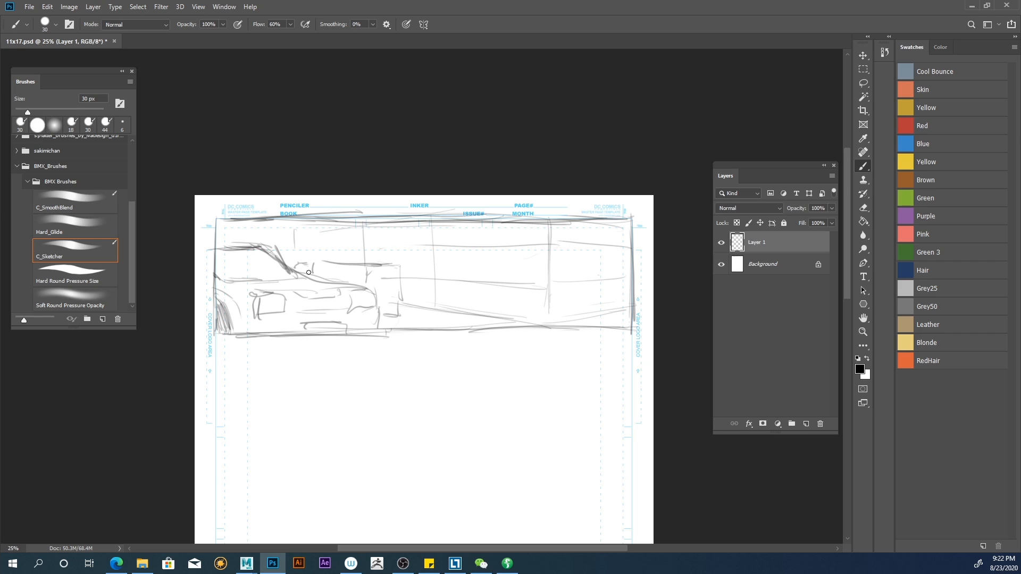
# Sketch a window frame on the right-hand wall with glass bursting outward past the panel's right border.
pyautogui.moveTo(571, 250)
pyautogui.mouseDown()
pyautogui.moveTo(568, 303)
pyautogui.moveTo(593, 299)
pyautogui.mouseUp()
pyautogui.moveTo(600, 279); pyautogui.dragTo(601, 297)
pyautogui.moveTo(596, 252); pyautogui.dragTo(600, 281)
pyautogui.moveTo(596, 229)
pyautogui.mouseDown()
pyautogui.moveTo(566, 242)
pyautogui.moveTo(583, 244)
pyautogui.mouseUp()
pyautogui.moveTo(587, 232)
pyautogui.mouseDown()
pyautogui.moveTo(596, 235)
pyautogui.moveTo(590, 261)
pyautogui.moveTo(605, 258)
pyautogui.moveTo(575, 298)
pyautogui.moveTo(597, 241)
pyautogui.moveTo(616, 248)
pyautogui.moveTo(623, 310)
pyautogui.moveTo(587, 306)
pyautogui.mouseUp()
pyautogui.moveTo(598, 259); pyautogui.dragTo(606, 266)
pyautogui.moveTo(621, 239)
pyautogui.mouseDown()
pyautogui.moveTo(647, 238)
pyautogui.moveTo(641, 263)
pyautogui.moveTo(633, 242)
pyautogui.moveTo(630, 295)
pyautogui.moveTo(636, 266)
pyautogui.moveTo(645, 288)
pyautogui.mouseUp()
pyautogui.moveTo(646, 288)
pyautogui.mouseDown()
pyautogui.moveTo(632, 212)
pyautogui.moveTo(624, 247)
pyautogui.moveTo(632, 211)
pyautogui.moveTo(610, 234)
pyautogui.moveTo(610, 267)
pyautogui.moveTo(625, 281)
pyautogui.moveTo(605, 276)
pyautogui.mouseUp()
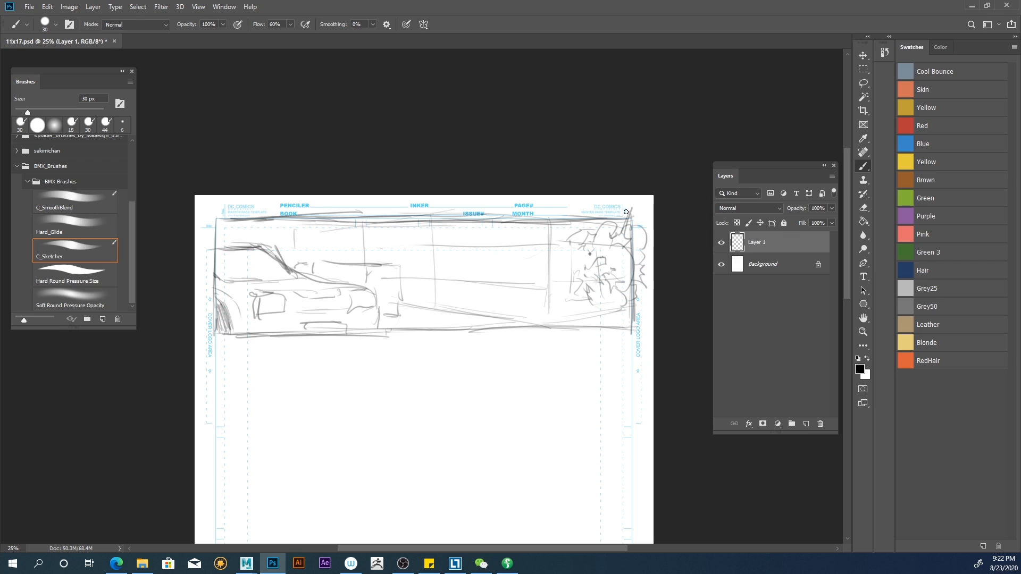
# Strengthen the ground line and darken the roof, side and mirror outlines of the second vehicle.
pyautogui.moveTo(532, 329)
pyautogui.mouseDown()
pyautogui.moveTo(561, 333)
pyautogui.moveTo(455, 331)
pyautogui.mouseUp()
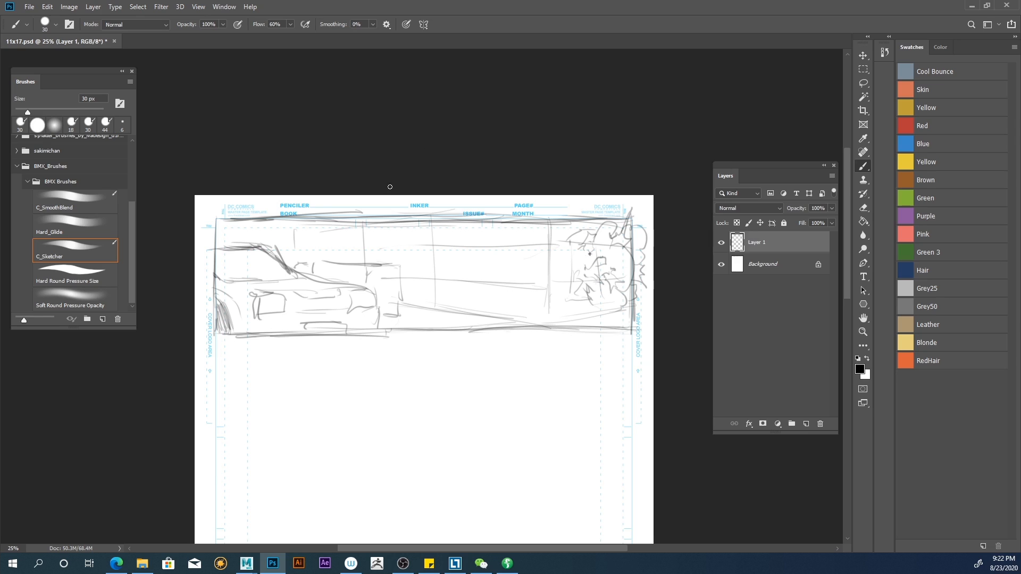
pyautogui.moveTo(401, 260)
pyautogui.mouseDown()
pyautogui.moveTo(397, 315)
pyautogui.moveTo(369, 258)
pyautogui.mouseUp()
pyautogui.moveTo(368, 256)
pyautogui.mouseDown()
pyautogui.moveTo(398, 256)
pyautogui.moveTo(367, 281)
pyautogui.moveTo(401, 257)
pyautogui.moveTo(398, 313)
pyautogui.moveTo(331, 258)
pyautogui.moveTo(367, 258)
pyautogui.moveTo(309, 255)
pyautogui.moveTo(310, 273)
pyautogui.mouseUp()
pyautogui.moveTo(398, 257)
pyautogui.mouseDown()
pyautogui.moveTo(397, 322)
pyautogui.moveTo(380, 321)
pyautogui.mouseUp()
pyautogui.moveTo(307, 263); pyautogui.dragTo(297, 267)
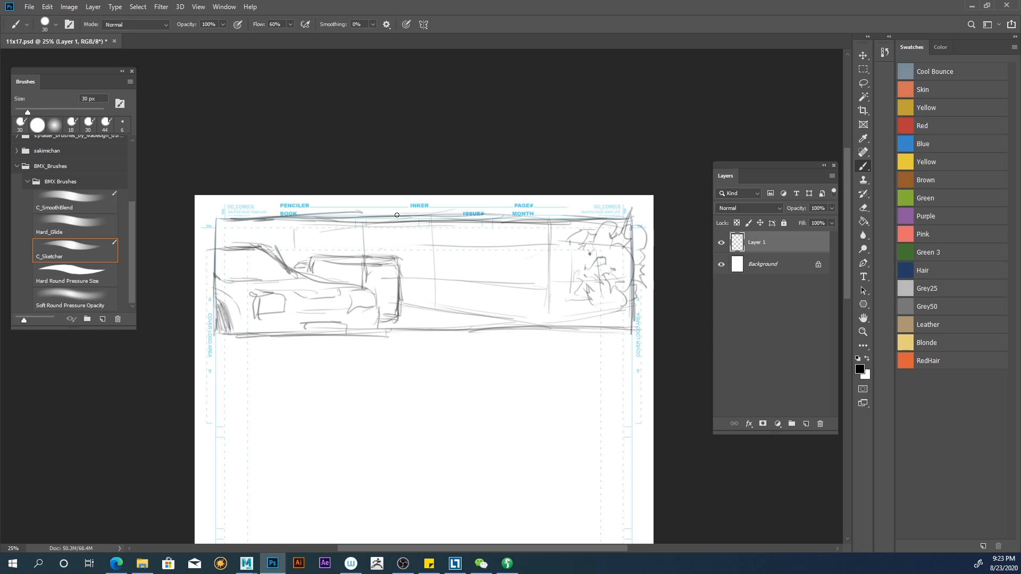
# Add vertical pillar lines beside the building's corner and outline the adjoining recessed bay in the facade.
pyautogui.moveTo(542, 229); pyautogui.dragTo(546, 295)
pyautogui.moveTo(557, 237)
pyautogui.mouseDown()
pyautogui.moveTo(554, 315)
pyautogui.moveTo(543, 225)
pyautogui.moveTo(539, 319)
pyautogui.mouseUp()
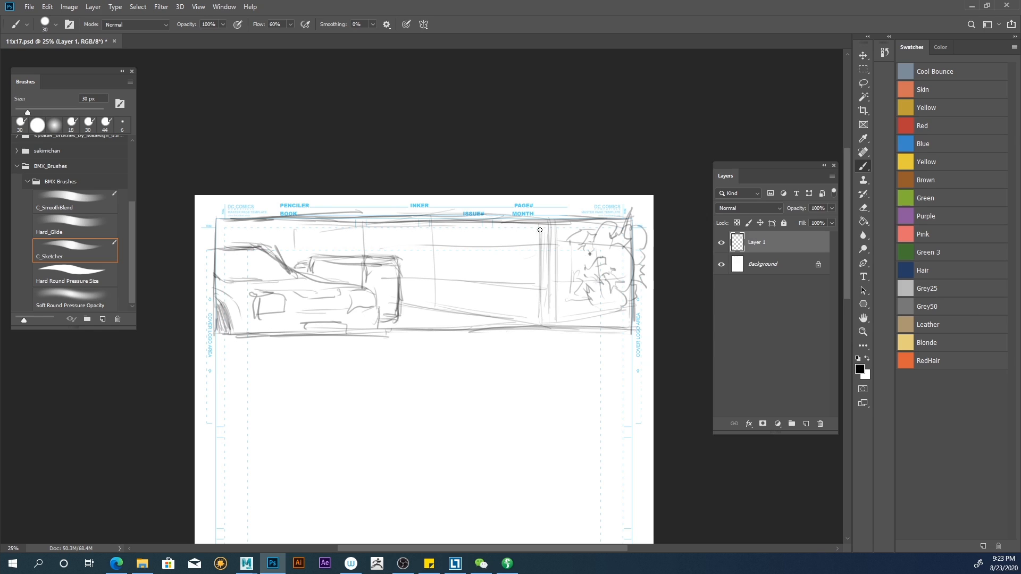
pyautogui.moveTo(533, 264); pyautogui.dragTo(533, 324)
pyautogui.moveTo(468, 249)
pyautogui.mouseDown()
pyautogui.moveTo(532, 249)
pyautogui.moveTo(516, 320)
pyautogui.mouseUp()
pyautogui.moveTo(514, 249); pyautogui.dragTo(514, 316)
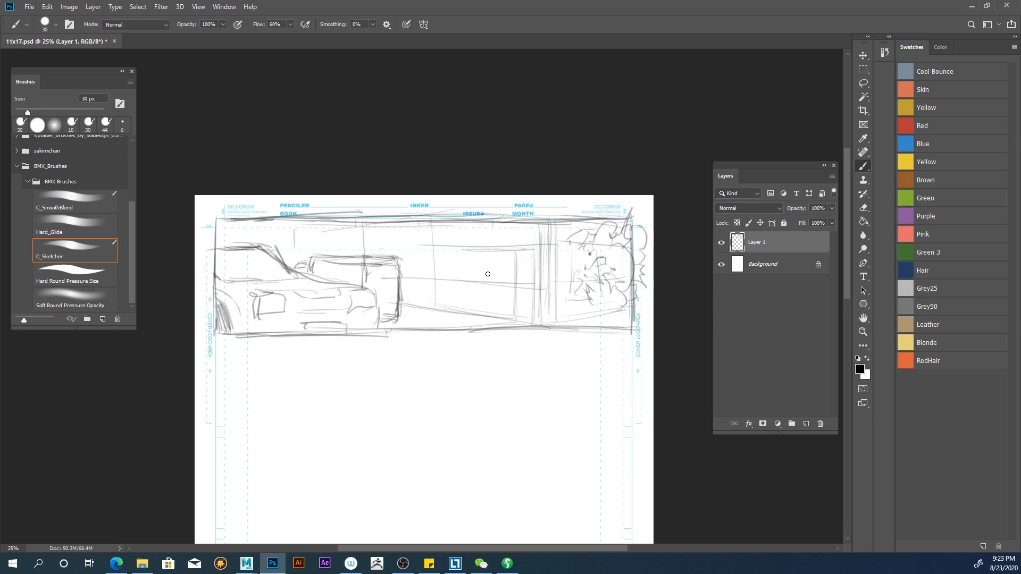
# Sketch the pillar at the left end of the facade's recessed bay and define the bay's upper edge.
pyautogui.moveTo(449, 248); pyautogui.dragTo(447, 314)
pyautogui.moveTo(439, 250); pyautogui.dragTo(439, 316)
pyautogui.moveTo(441, 250); pyautogui.dragTo(458, 249)
pyautogui.moveTo(531, 286)
pyautogui.mouseDown()
pyautogui.moveTo(446, 281)
pyautogui.moveTo(527, 250)
pyautogui.mouseUp()
pyautogui.moveTo(450, 247)
pyautogui.mouseDown()
pyautogui.moveTo(452, 313)
pyautogui.moveTo(450, 247)
pyautogui.moveTo(433, 303)
pyautogui.mouseUp()
pyautogui.moveTo(435, 250); pyautogui.dragTo(437, 307)
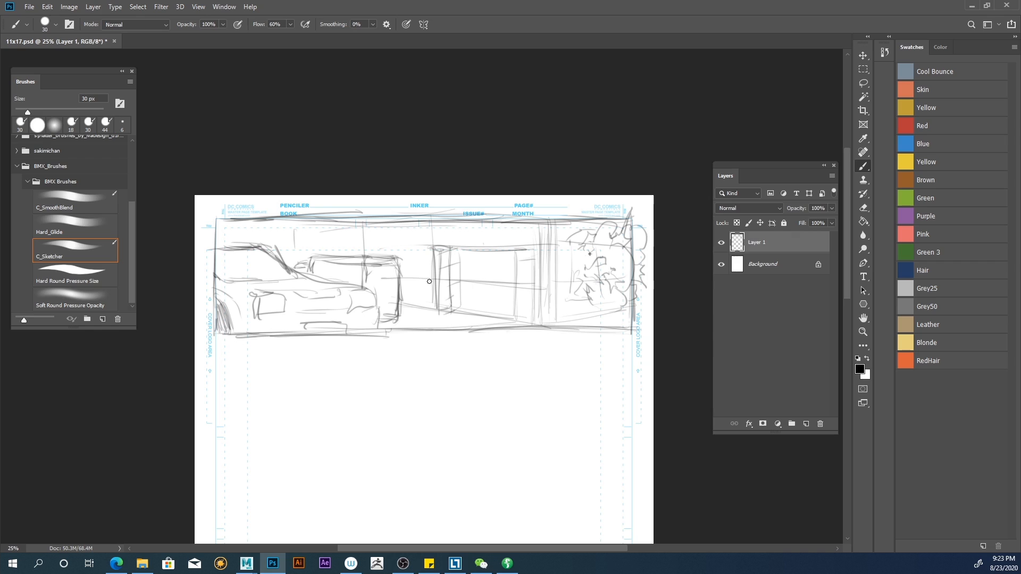
# Add block divisions to the pillar beside the shattered window and small facade details behind the vehicles.
pyautogui.moveTo(373, 244)
pyautogui.mouseDown()
pyautogui.moveTo(293, 241)
pyautogui.moveTo(293, 253)
pyautogui.moveTo(369, 254)
pyautogui.mouseUp()
pyautogui.moveTo(345, 247); pyautogui.dragTo(360, 253)
pyautogui.moveTo(541, 237); pyautogui.dragTo(467, 236)
pyautogui.moveTo(554, 249)
pyautogui.mouseDown()
pyautogui.moveTo(549, 306)
pyautogui.moveTo(556, 226)
pyautogui.mouseUp()
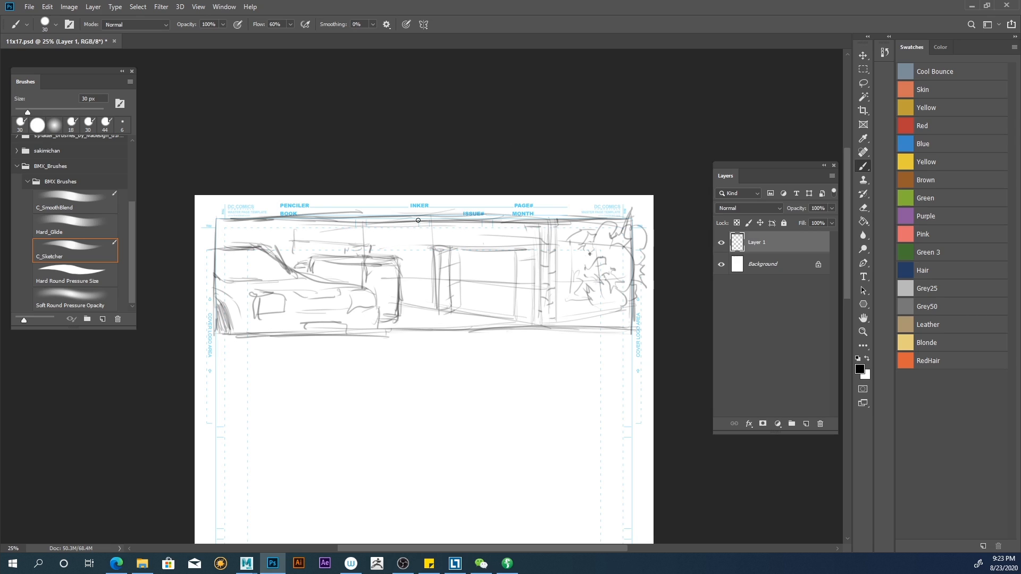
# Sketch tree foliage along the first panel's upper edge behind the vehicles and touch up the ground line.
pyautogui.moveTo(419, 217)
pyautogui.mouseDown()
pyautogui.moveTo(421, 239)
pyautogui.moveTo(373, 253)
pyautogui.moveTo(343, 247)
pyautogui.moveTo(340, 220)
pyautogui.mouseUp()
pyautogui.moveTo(308, 227)
pyautogui.mouseDown()
pyautogui.moveTo(280, 254)
pyautogui.moveTo(239, 244)
pyautogui.moveTo(222, 226)
pyautogui.moveTo(277, 247)
pyautogui.mouseUp()
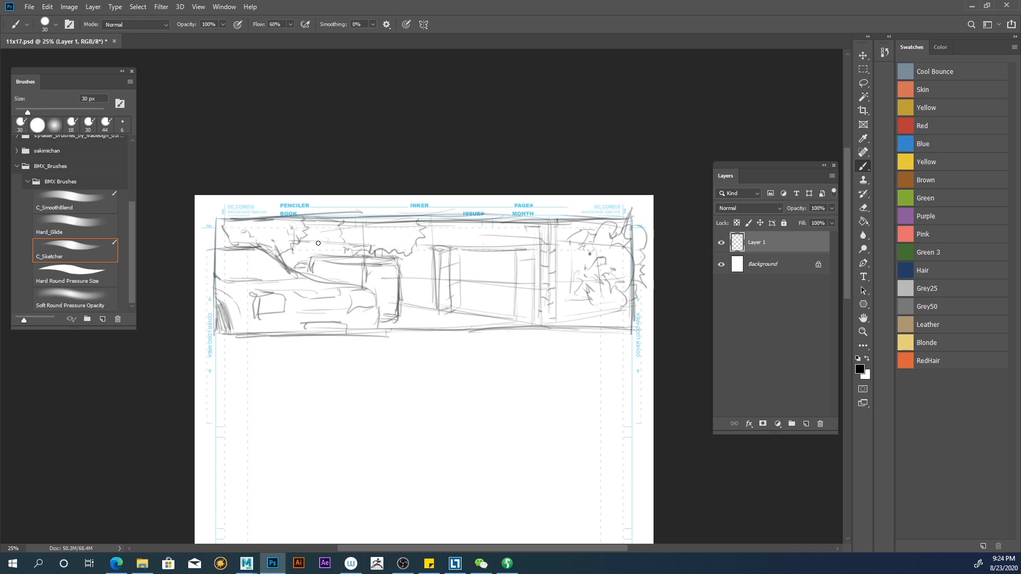
pyautogui.moveTo(313, 258); pyautogui.dragTo(313, 264)
pyautogui.moveTo(405, 314); pyautogui.dragTo(475, 330)
# Outline a tall, narrow second panel along the page's left margin, running from below the first panel to the page bottom.
pyautogui.moveTo(844, 152)
pyautogui.mouseDown()
pyautogui.moveTo(824, 273)
pyautogui.moveTo(833, 243)
pyautogui.moveTo(842, 246)
pyautogui.mouseUp()
pyautogui.hotkey('ctrl', '-')
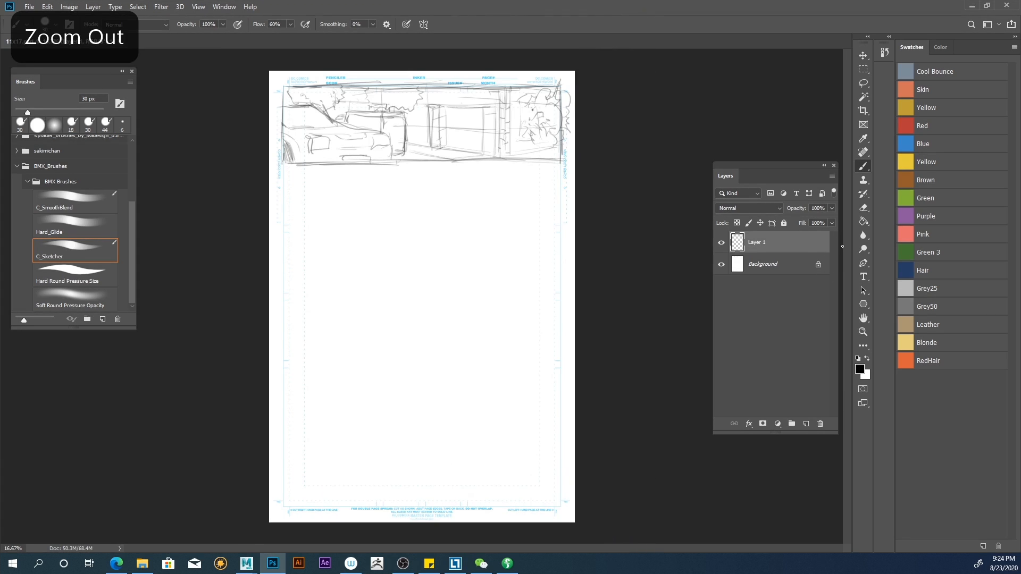
pyautogui.moveTo(289, 170)
pyautogui.mouseDown()
pyautogui.moveTo(328, 169)
pyautogui.moveTo(350, 497)
pyautogui.mouseUp()
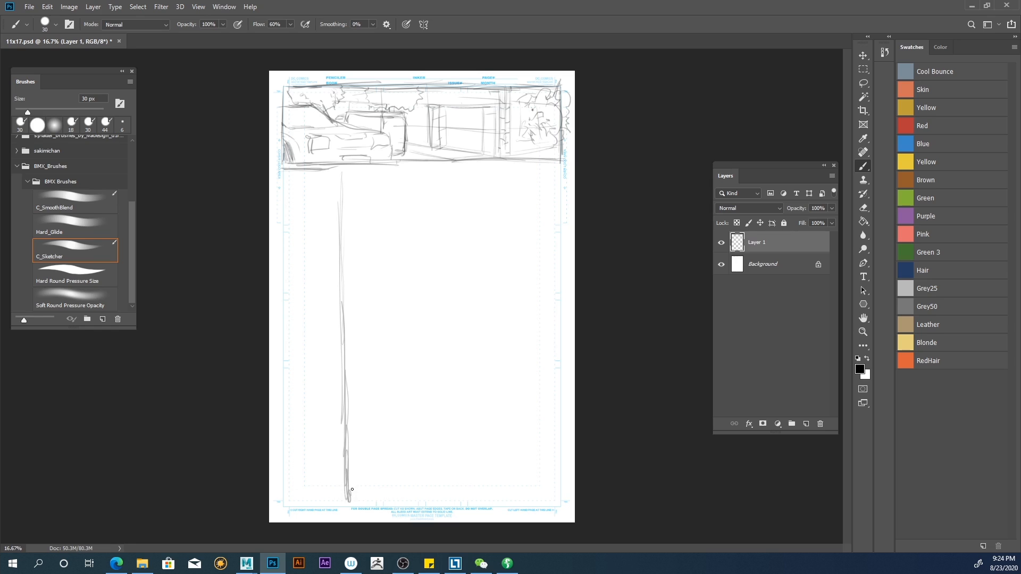
pyautogui.moveTo(340, 503); pyautogui.dragTo(277, 500)
pyautogui.moveTo(343, 167)
pyautogui.mouseDown()
pyautogui.moveTo(288, 168)
pyautogui.moveTo(346, 287)
pyautogui.moveTo(345, 332)
pyautogui.mouseUp()
pyautogui.moveTo(344, 217); pyautogui.dragTo(347, 340)
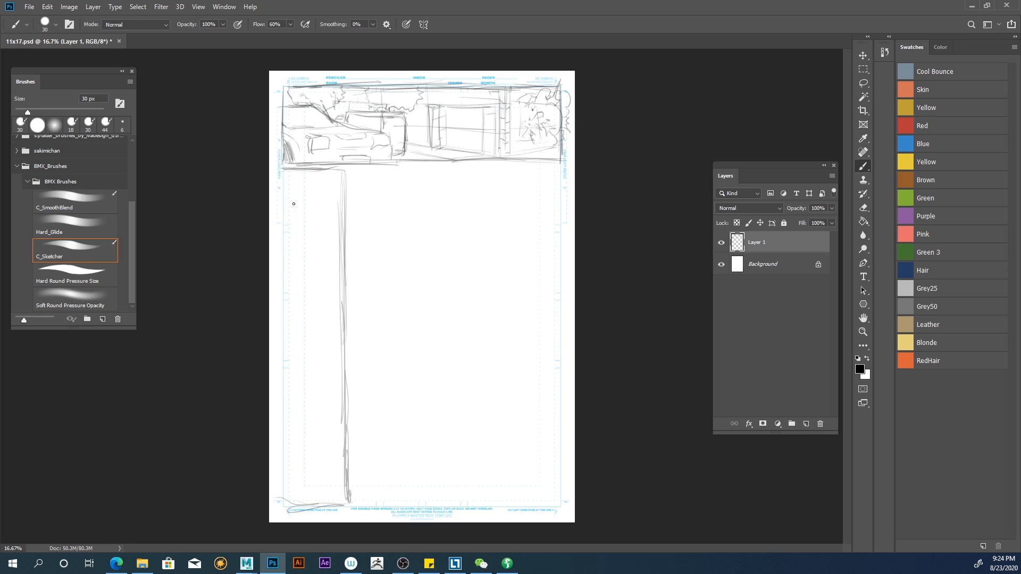
pyautogui.moveTo(280, 173); pyautogui.dragTo(283, 370)
pyautogui.moveTo(282, 254); pyautogui.dragTo(280, 435)
pyautogui.moveTo(281, 349); pyautogui.dragTo(280, 496)
pyautogui.moveTo(281, 428); pyautogui.dragTo(282, 511)
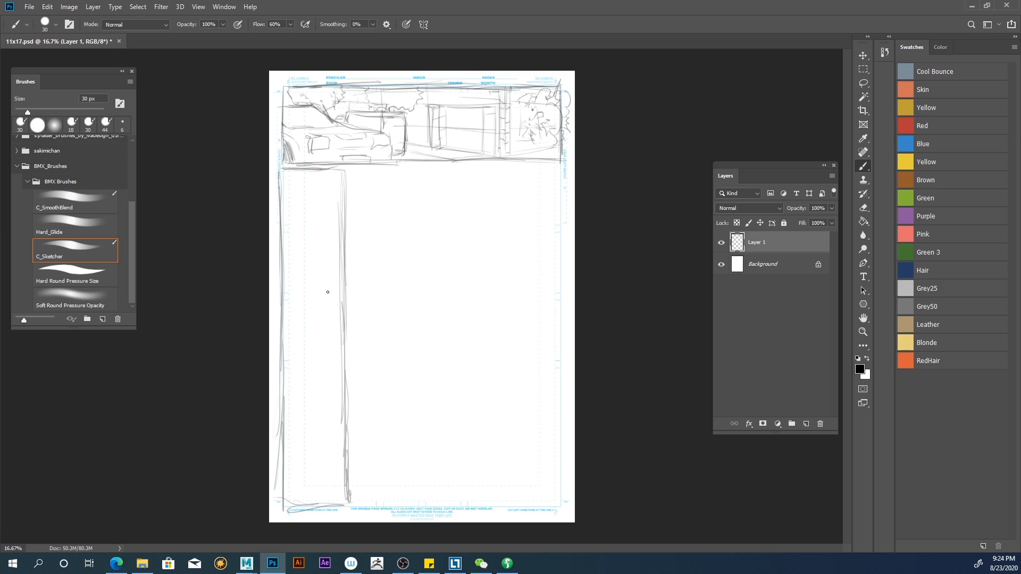
# Rough in the long, upright body and barrel of the automatic weapon inside the tall panel.
pyautogui.moveTo(292, 420)
pyautogui.mouseDown()
pyautogui.moveTo(306, 398)
pyautogui.moveTo(308, 440)
pyautogui.mouseUp()
pyautogui.moveTo(323, 218)
pyautogui.mouseDown()
pyautogui.moveTo(338, 218)
pyautogui.moveTo(325, 248)
pyautogui.moveTo(341, 235)
pyautogui.moveTo(315, 405)
pyautogui.mouseUp()
pyautogui.moveTo(325, 279); pyautogui.dragTo(309, 425)
pyautogui.moveTo(342, 310); pyautogui.dragTo(325, 464)
pyautogui.moveTo(339, 366)
pyautogui.mouseDown()
pyautogui.moveTo(328, 479)
pyautogui.moveTo(301, 487)
pyautogui.mouseUp()
pyautogui.moveTo(308, 429); pyautogui.dragTo(301, 486)
# Sketch the hand shape at the weapon's lower end and the block-shaped attachment beside its barrel.
pyautogui.moveTo(313, 386)
pyautogui.mouseDown()
pyautogui.moveTo(308, 446)
pyautogui.moveTo(323, 415)
pyautogui.mouseUp()
pyautogui.moveTo(341, 413)
pyautogui.mouseDown()
pyautogui.moveTo(339, 441)
pyautogui.moveTo(326, 445)
pyautogui.moveTo(333, 414)
pyautogui.moveTo(321, 413)
pyautogui.moveTo(319, 446)
pyautogui.mouseUp()
pyautogui.moveTo(332, 411)
pyautogui.mouseDown()
pyautogui.moveTo(323, 400)
pyautogui.moveTo(324, 416)
pyautogui.mouseUp()
pyautogui.moveTo(328, 336)
pyautogui.mouseDown()
pyautogui.moveTo(349, 328)
pyautogui.moveTo(351, 308)
pyautogui.mouseUp()
pyautogui.moveTo(338, 308)
pyautogui.mouseDown()
pyautogui.moveTo(351, 292)
pyautogui.moveTo(336, 337)
pyautogui.moveTo(328, 309)
pyautogui.mouseUp()
pyautogui.moveTo(330, 305); pyautogui.dragTo(326, 325)
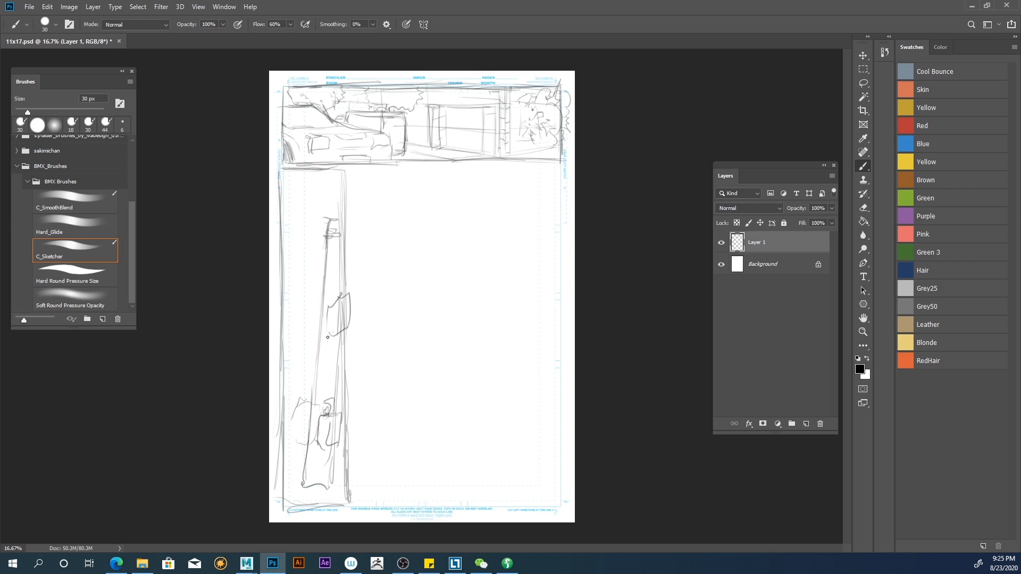
# Define the rounded forms gripping the weapon's lower end and the tapering shapes extending down to the panel's base.
pyautogui.moveTo(324, 417)
pyautogui.mouseDown()
pyautogui.moveTo(332, 407)
pyautogui.moveTo(304, 435)
pyautogui.mouseUp()
pyautogui.moveTo(308, 425)
pyautogui.mouseDown()
pyautogui.moveTo(302, 448)
pyautogui.moveTo(323, 453)
pyautogui.mouseUp()
pyautogui.moveTo(327, 443); pyautogui.dragTo(311, 451)
pyautogui.moveTo(342, 415); pyautogui.dragTo(346, 405)
pyautogui.moveTo(337, 400)
pyautogui.mouseDown()
pyautogui.moveTo(316, 417)
pyautogui.moveTo(325, 429)
pyautogui.moveTo(337, 412)
pyautogui.mouseUp()
pyautogui.moveTo(343, 421)
pyautogui.mouseDown()
pyautogui.moveTo(338, 449)
pyautogui.moveTo(325, 443)
pyautogui.moveTo(325, 423)
pyautogui.moveTo(349, 485)
pyautogui.mouseUp()
pyautogui.moveTo(331, 445); pyautogui.dragTo(336, 491)
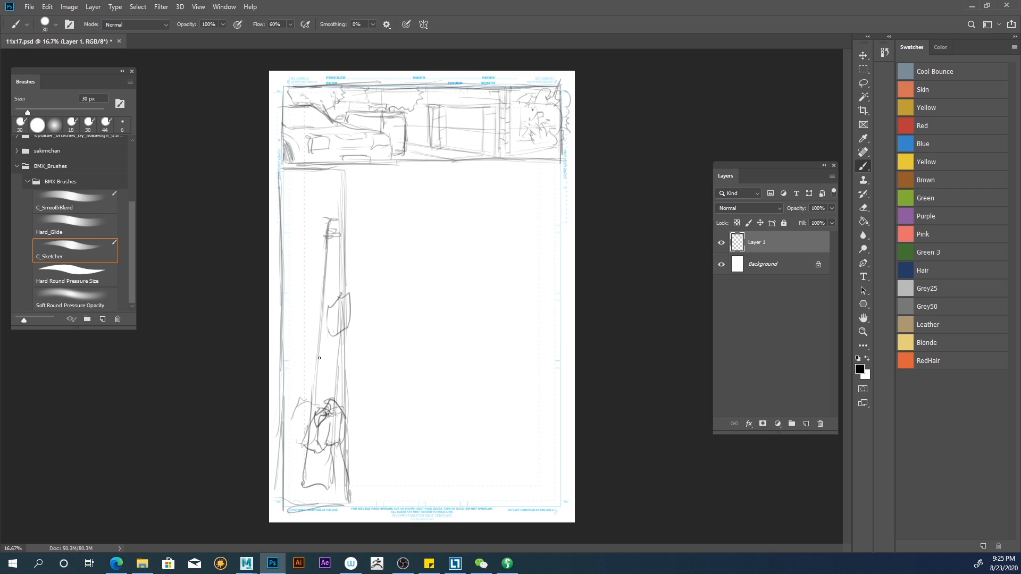
# Outline the second rounded form beside the grip and add diagonal background lines behind the weapon.
pyautogui.moveTo(308, 393)
pyautogui.mouseDown()
pyautogui.moveTo(297, 388)
pyautogui.moveTo(297, 444)
pyautogui.moveTo(294, 406)
pyautogui.mouseUp()
pyautogui.moveTo(303, 466); pyautogui.dragTo(284, 495)
pyautogui.moveTo(323, 320); pyautogui.dragTo(291, 339)
pyautogui.moveTo(316, 256); pyautogui.dragTo(252, 293)
pyautogui.moveTo(321, 174); pyautogui.dragTo(245, 218)
pyautogui.moveTo(316, 362); pyautogui.dragTo(280, 278)
pyautogui.moveTo(320, 228); pyautogui.dragTo(305, 178)
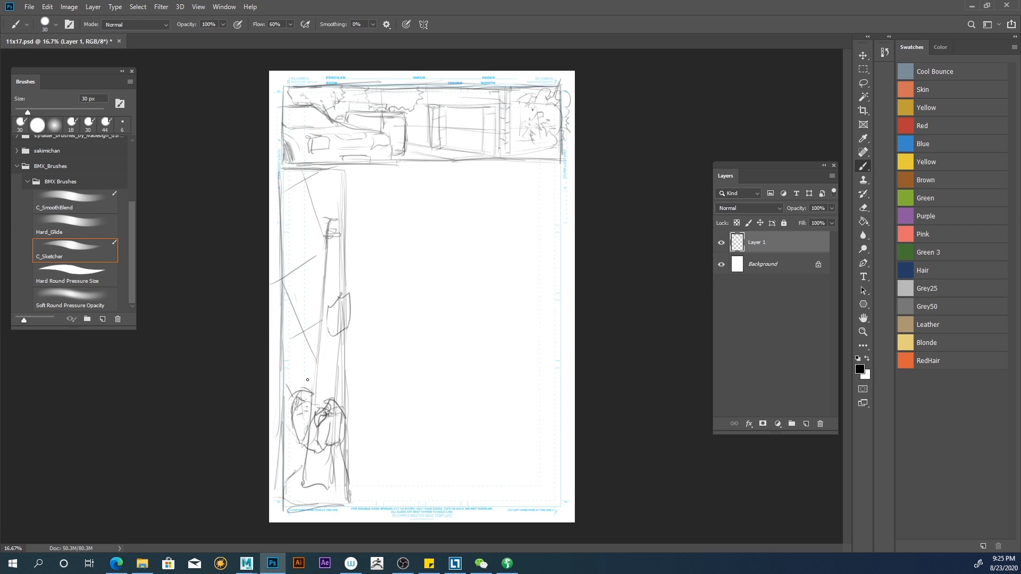
# Strengthen the weapon's barrel edge and add small mechanical details along its middle section.
pyautogui.moveTo(327, 236); pyautogui.dragTo(321, 355)
pyautogui.moveTo(325, 257); pyautogui.dragTo(316, 388)
pyautogui.moveTo(335, 350)
pyautogui.mouseDown()
pyautogui.moveTo(333, 385)
pyautogui.moveTo(327, 362)
pyautogui.mouseUp()
# Select the whole tall panel sketch and flip it horizontally with Free Transform.
pyautogui.click(858, 65)
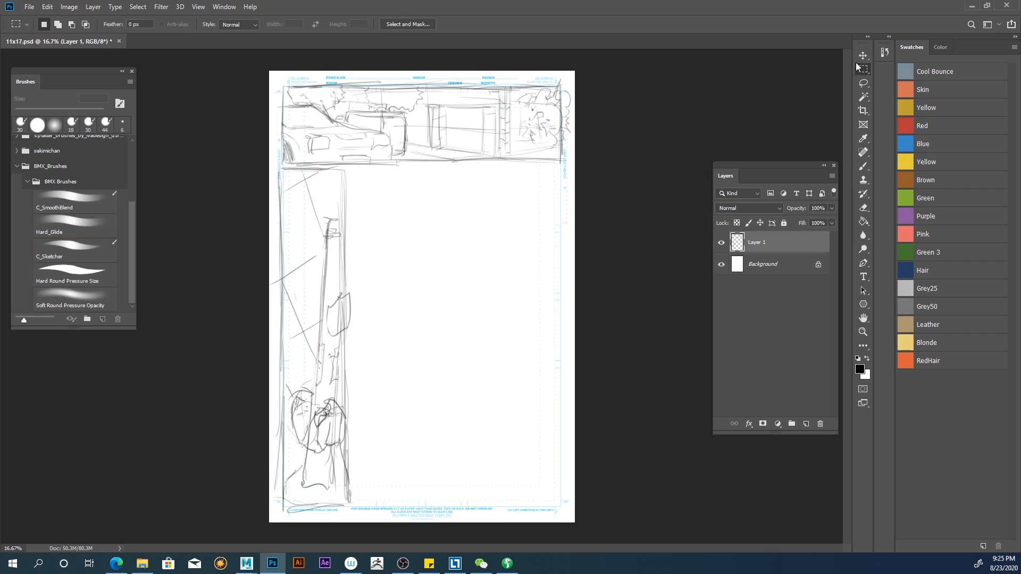
pyautogui.moveTo(349, 166)
pyautogui.mouseDown()
pyautogui.moveTo(283, 346)
pyautogui.moveTo(260, 494)
pyautogui.moveTo(275, 517)
pyautogui.mouseUp()
pyautogui.rightClick(292, 225)
pyautogui.click(313, 330)
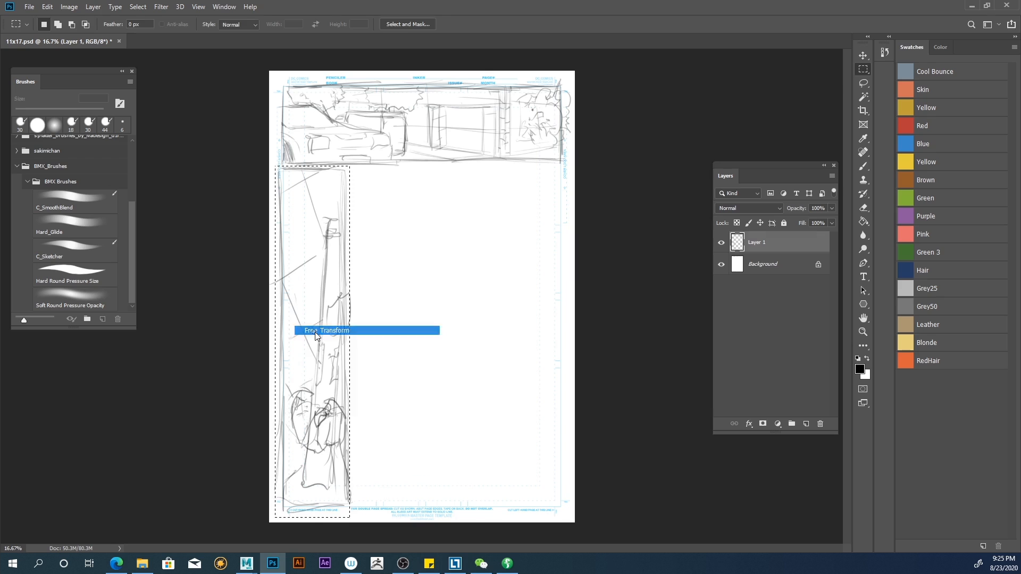
pyautogui.rightClick(312, 320)
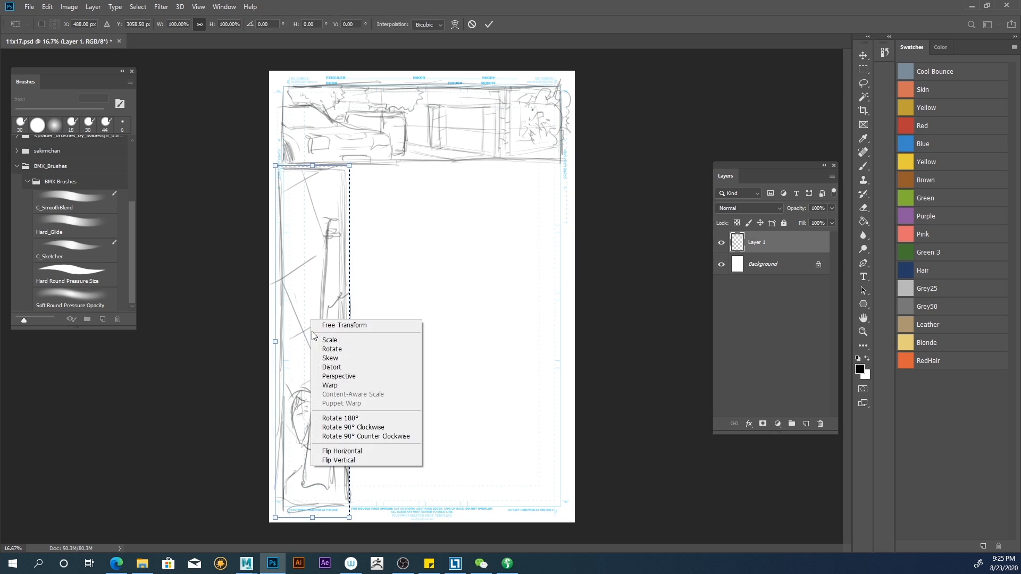
pyautogui.click(340, 450)
pyautogui.press('l')
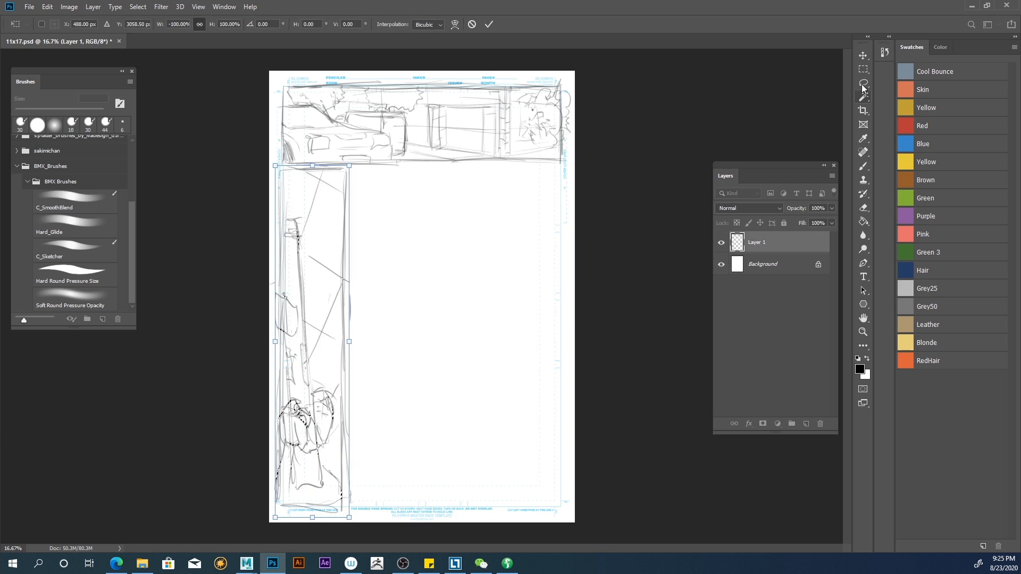
pyautogui.click(418, 178)
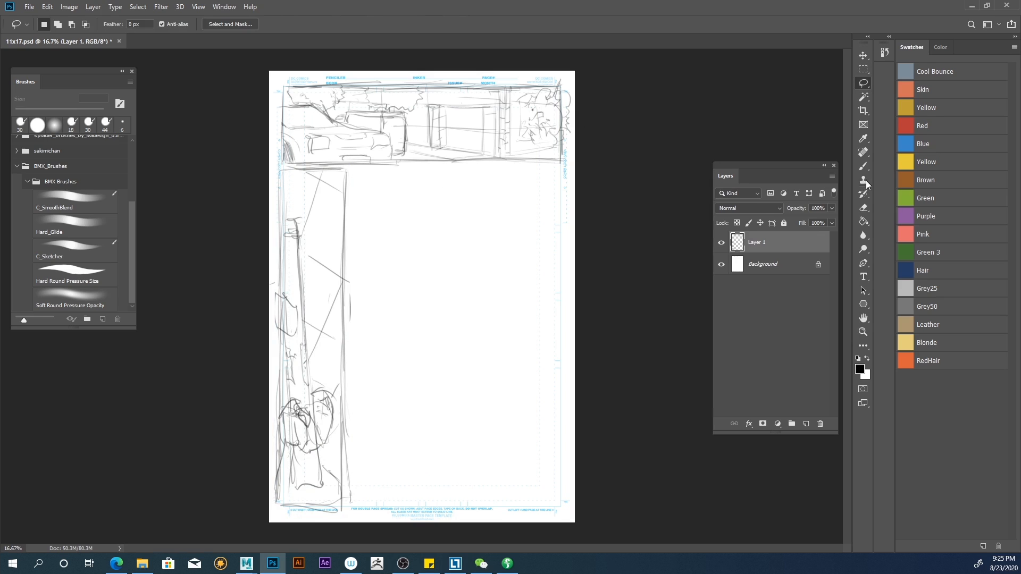
# Redraw the block-shaped attachment across the flipped weapon's barrel and clean up its stray lines with the Eraser.
pyautogui.press('b')
pyautogui.moveTo(314, 299)
pyautogui.mouseDown()
pyautogui.moveTo(308, 329)
pyautogui.moveTo(308, 300)
pyautogui.moveTo(286, 296)
pyautogui.moveTo(290, 324)
pyautogui.mouseUp()
pyautogui.press('e')
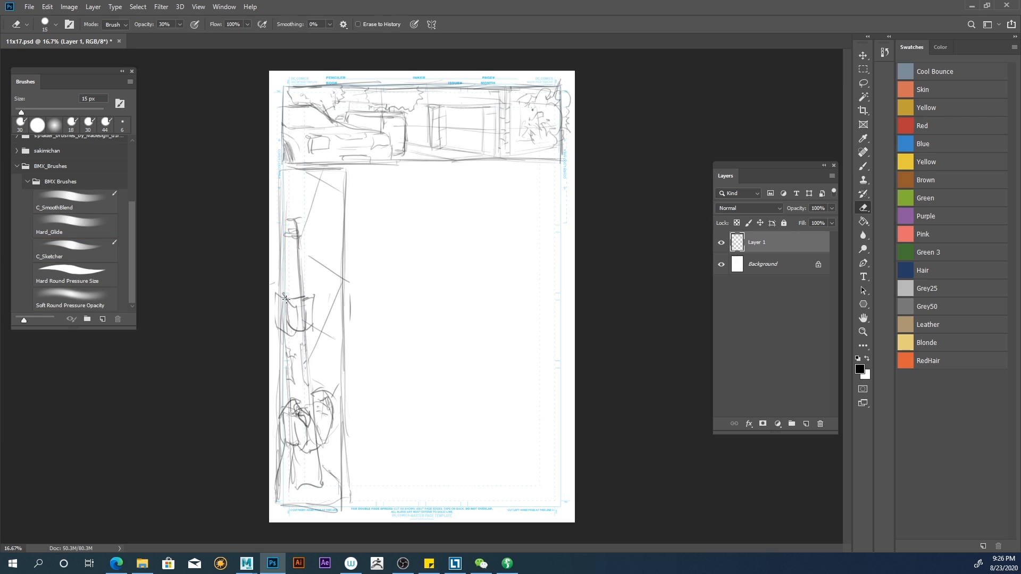
# Outline a large splash panel beside the tall panel and a wide, shorter panel beneath it.
pyautogui.press('b')
pyautogui.moveTo(542, 162); pyautogui.dragTo(351, 175)
pyautogui.moveTo(554, 405)
pyautogui.mouseDown()
pyautogui.moveTo(350, 407)
pyautogui.moveTo(515, 405)
pyautogui.moveTo(352, 415)
pyautogui.mouseUp()
pyautogui.moveTo(501, 410); pyautogui.dragTo(352, 413)
pyautogui.moveTo(567, 403); pyautogui.dragTo(383, 404)
pyautogui.moveTo(522, 405); pyautogui.dragTo(367, 408)
pyautogui.moveTo(562, 422)
pyautogui.mouseDown()
pyautogui.moveTo(558, 504)
pyautogui.moveTo(365, 510)
pyautogui.mouseUp()
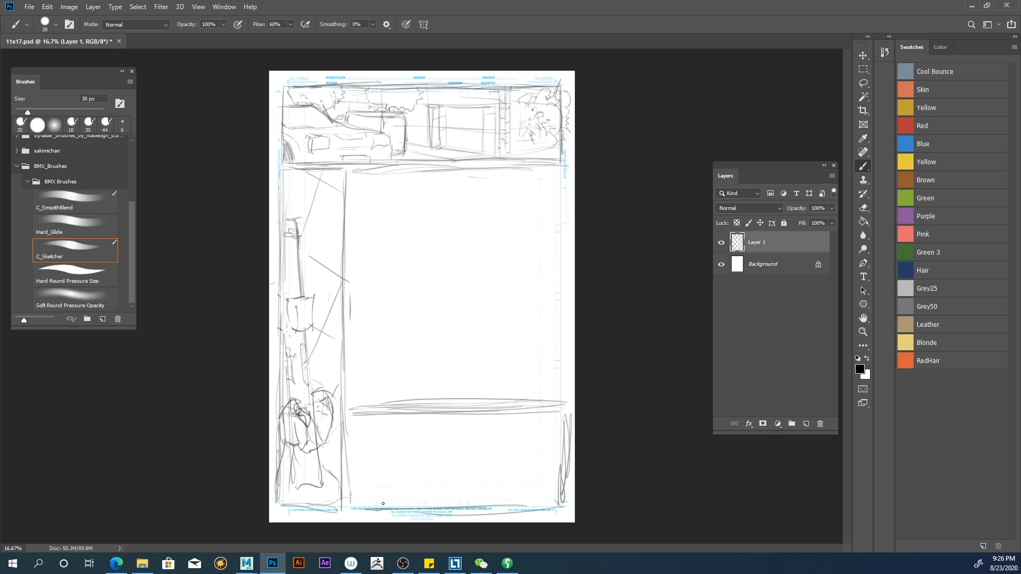
pyautogui.moveTo(564, 203)
pyautogui.mouseDown()
pyautogui.moveTo(558, 268)
pyautogui.moveTo(561, 320)
pyautogui.moveTo(559, 258)
pyautogui.moveTo(572, 372)
pyautogui.mouseUp()
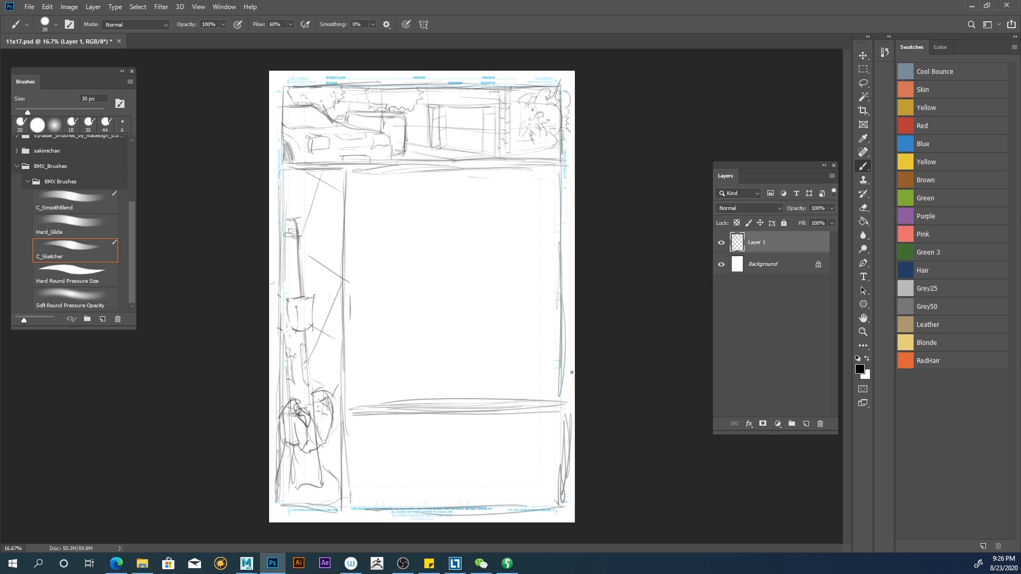
pyautogui.moveTo(349, 170)
pyautogui.mouseDown()
pyautogui.moveTo(347, 353)
pyautogui.moveTo(352, 328)
pyautogui.moveTo(351, 364)
pyautogui.mouseUp()
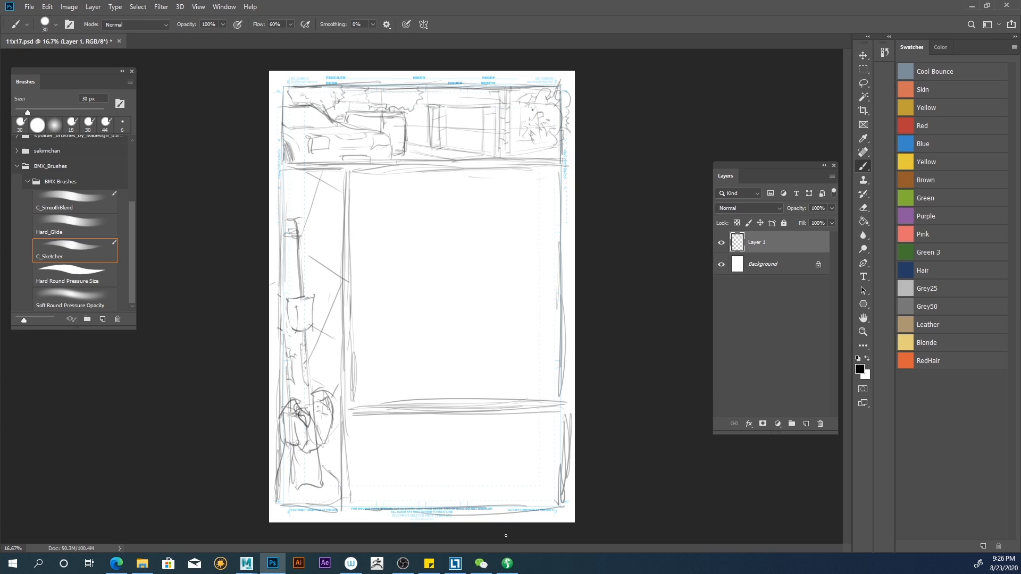
# Switch to the Final Draft script to review the descriptions of panels 2.3 and 2.4, and return to the Photoshop page.
pyautogui.click(514, 560)
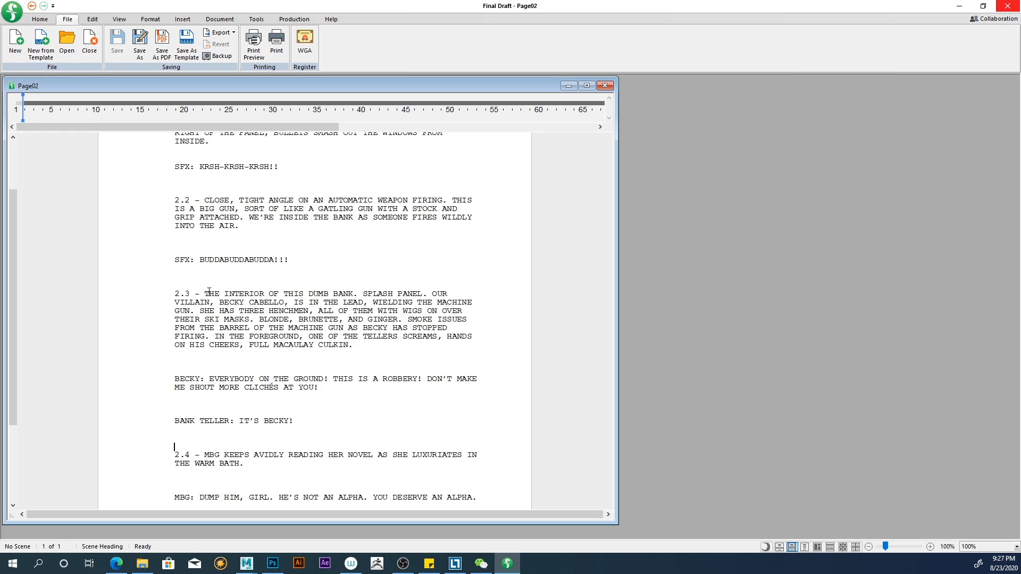
pyautogui.click(272, 562)
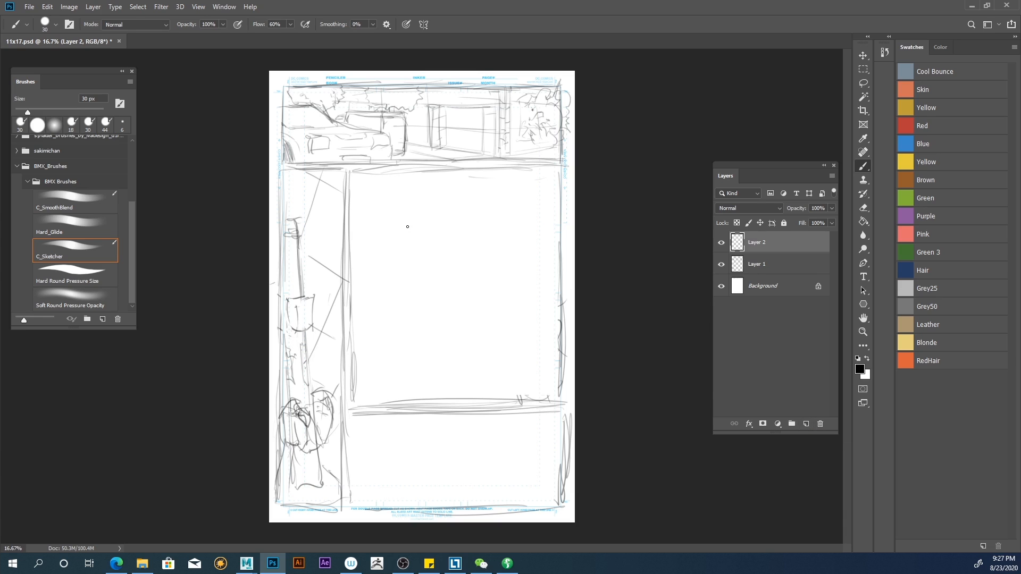
pyautogui.click(509, 553)
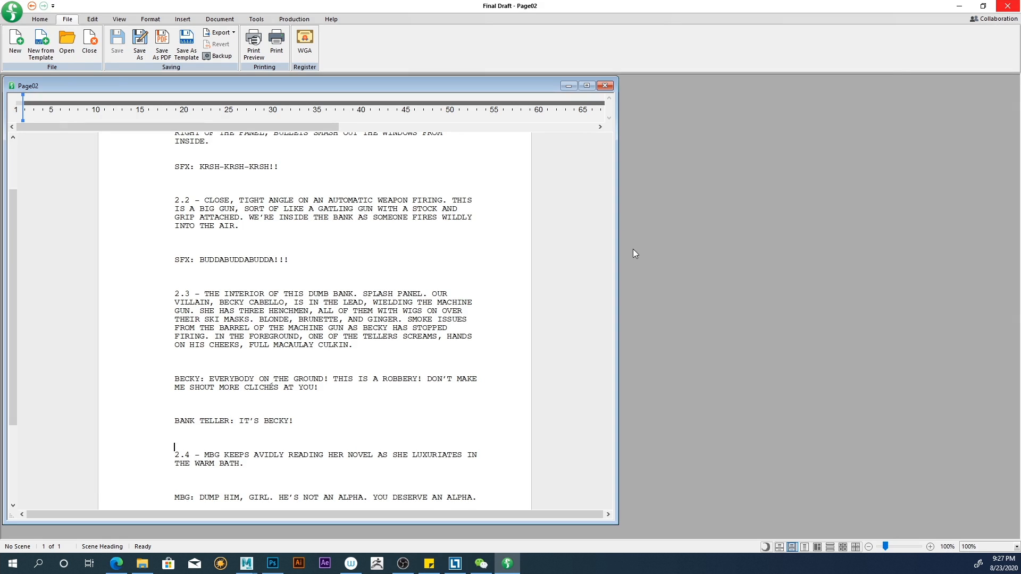
pyautogui.click(280, 563)
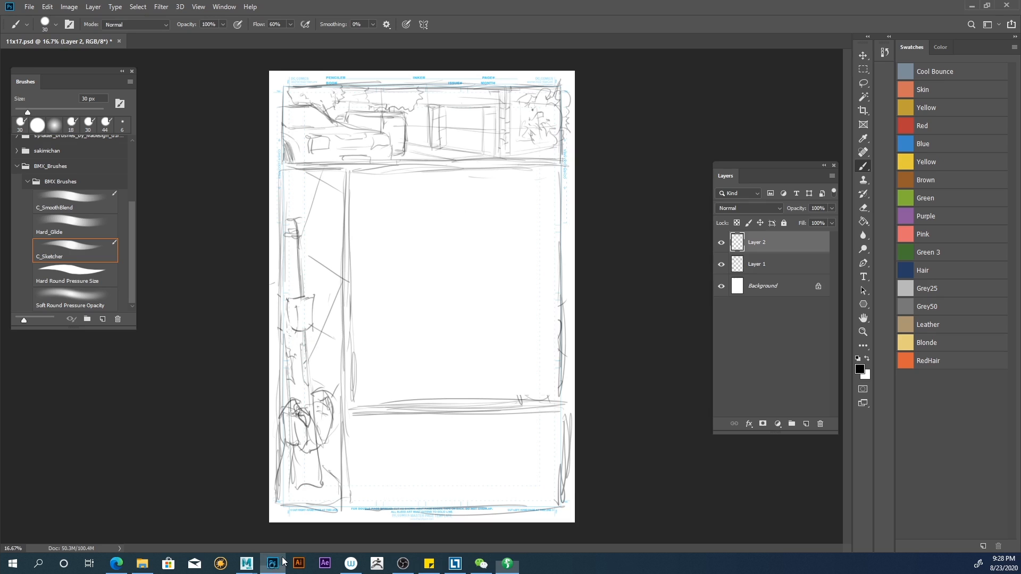
pyautogui.click(508, 563)
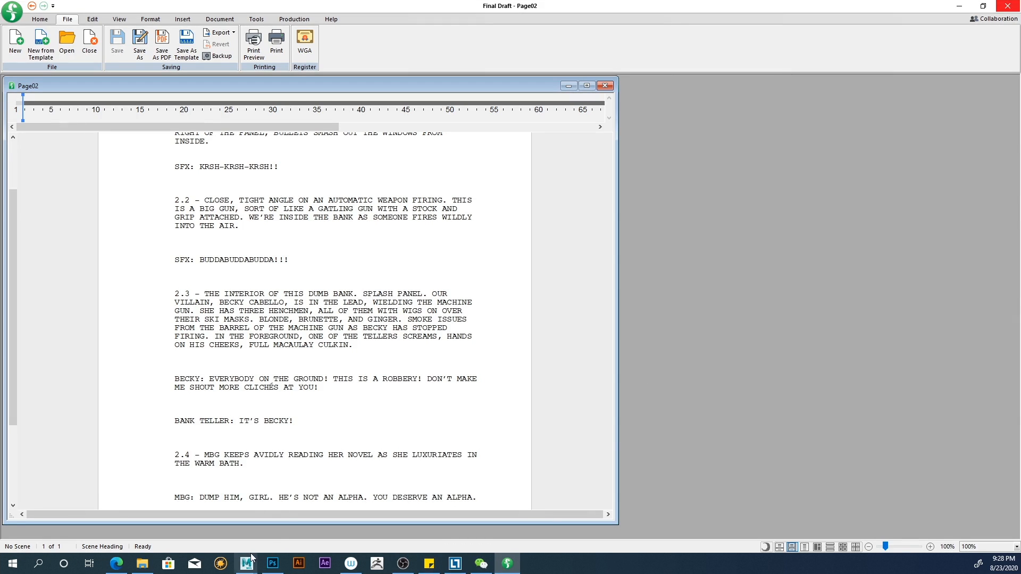
pyautogui.click(273, 563)
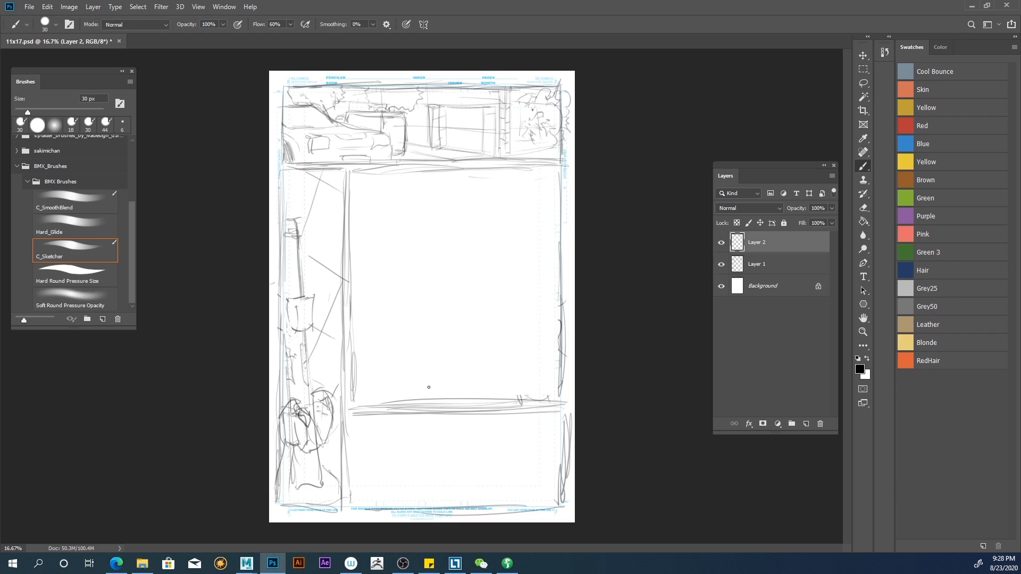
# Sketch MBG at the right end of the bottom panel with head, curly hair, face and arms holding an open book.
pyautogui.moveTo(513, 426)
pyautogui.mouseDown()
pyautogui.moveTo(511, 441)
pyautogui.moveTo(523, 426)
pyautogui.moveTo(516, 449)
pyautogui.moveTo(492, 452)
pyautogui.moveTo(463, 488)
pyautogui.mouseUp()
pyautogui.moveTo(521, 450)
pyautogui.mouseDown()
pyautogui.moveTo(531, 470)
pyautogui.moveTo(522, 488)
pyautogui.mouseUp()
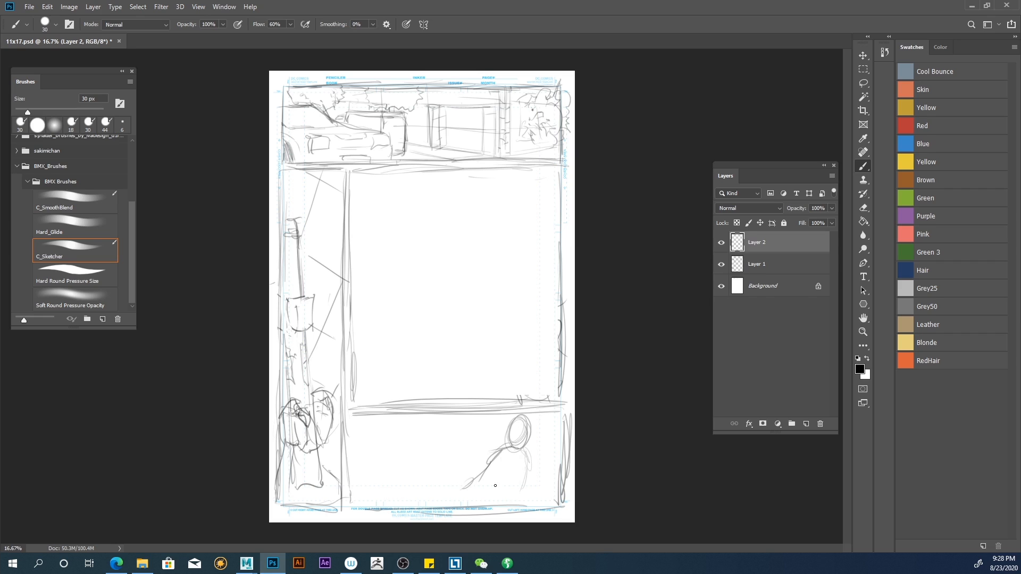
pyautogui.moveTo(541, 453)
pyautogui.mouseDown()
pyautogui.moveTo(504, 460)
pyautogui.moveTo(491, 446)
pyautogui.moveTo(511, 486)
pyautogui.mouseUp()
pyautogui.moveTo(541, 453)
pyautogui.mouseDown()
pyautogui.moveTo(509, 499)
pyautogui.moveTo(486, 483)
pyautogui.moveTo(493, 454)
pyautogui.mouseUp()
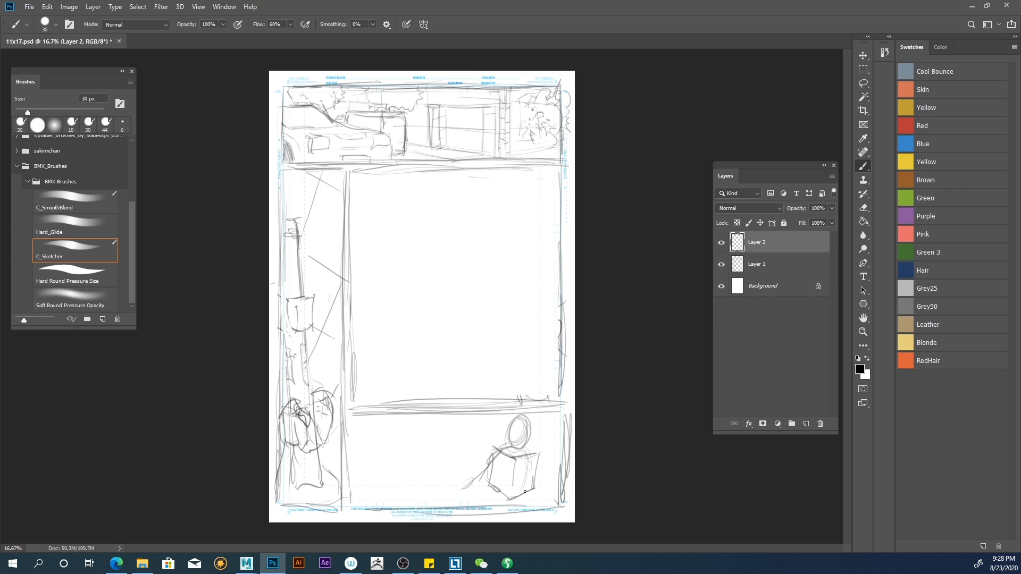
pyautogui.moveTo(518, 511)
pyautogui.mouseDown()
pyautogui.moveTo(521, 481)
pyautogui.moveTo(513, 507)
pyautogui.moveTo(500, 510)
pyautogui.mouseUp()
pyautogui.moveTo(530, 433)
pyautogui.mouseDown()
pyautogui.moveTo(541, 420)
pyautogui.moveTo(527, 407)
pyautogui.moveTo(503, 425)
pyautogui.moveTo(518, 404)
pyautogui.moveTo(541, 420)
pyautogui.moveTo(527, 442)
pyautogui.mouseUp()
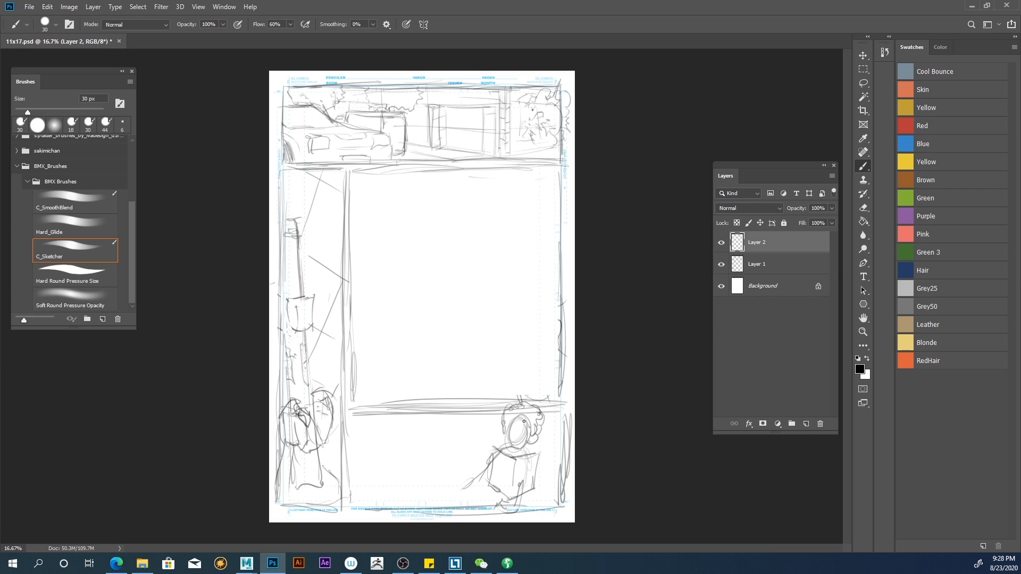
pyautogui.moveTo(512, 436)
pyautogui.mouseDown()
pyautogui.moveTo(540, 480)
pyautogui.moveTo(522, 505)
pyautogui.moveTo(531, 509)
pyautogui.moveTo(519, 481)
pyautogui.moveTo(508, 509)
pyautogui.moveTo(501, 499)
pyautogui.moveTo(523, 513)
pyautogui.mouseUp()
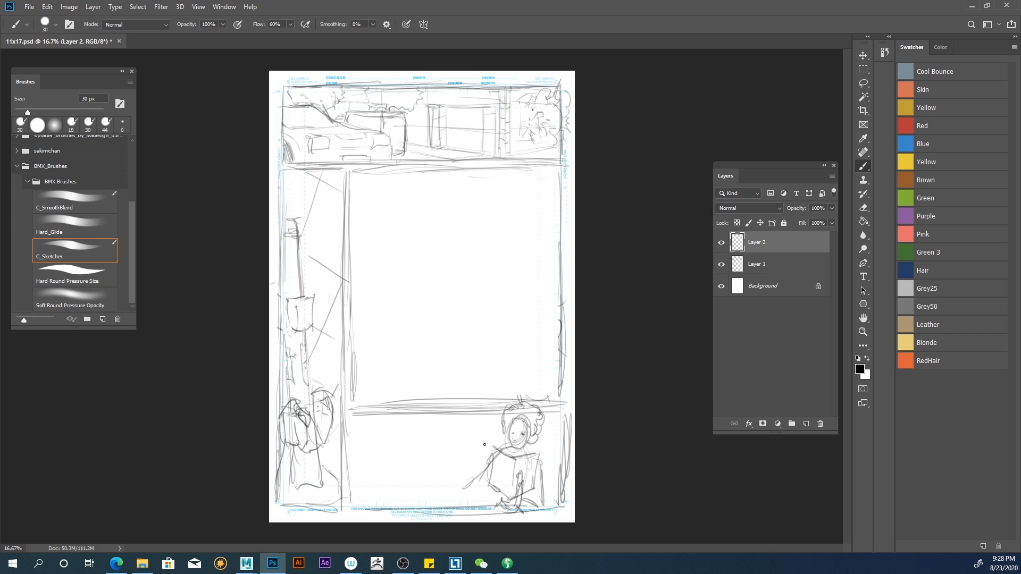
# Draw MBG's raised knee surrounded by bath bubbles and add light background lines beside her head.
pyautogui.moveTo(468, 487); pyautogui.dragTo(446, 497)
pyautogui.moveTo(475, 511)
pyautogui.mouseDown()
pyautogui.moveTo(453, 459)
pyautogui.moveTo(439, 463)
pyautogui.moveTo(432, 509)
pyautogui.mouseUp()
pyautogui.moveTo(437, 477)
pyautogui.mouseDown()
pyautogui.moveTo(432, 508)
pyautogui.moveTo(475, 495)
pyautogui.moveTo(480, 505)
pyautogui.mouseUp()
pyautogui.moveTo(485, 507)
pyautogui.mouseDown()
pyautogui.moveTo(469, 493)
pyautogui.moveTo(455, 506)
pyautogui.moveTo(472, 466)
pyautogui.moveTo(492, 455)
pyautogui.moveTo(486, 480)
pyautogui.moveTo(485, 461)
pyautogui.moveTo(474, 468)
pyautogui.moveTo(478, 486)
pyautogui.moveTo(442, 485)
pyautogui.moveTo(444, 502)
pyautogui.moveTo(433, 511)
pyautogui.moveTo(427, 495)
pyautogui.moveTo(418, 513)
pyautogui.moveTo(404, 492)
pyautogui.moveTo(414, 470)
pyautogui.mouseUp()
pyautogui.moveTo(534, 450)
pyautogui.mouseDown()
pyautogui.moveTo(564, 453)
pyautogui.moveTo(541, 439)
pyautogui.mouseUp()
pyautogui.moveTo(565, 420); pyautogui.dragTo(526, 427)
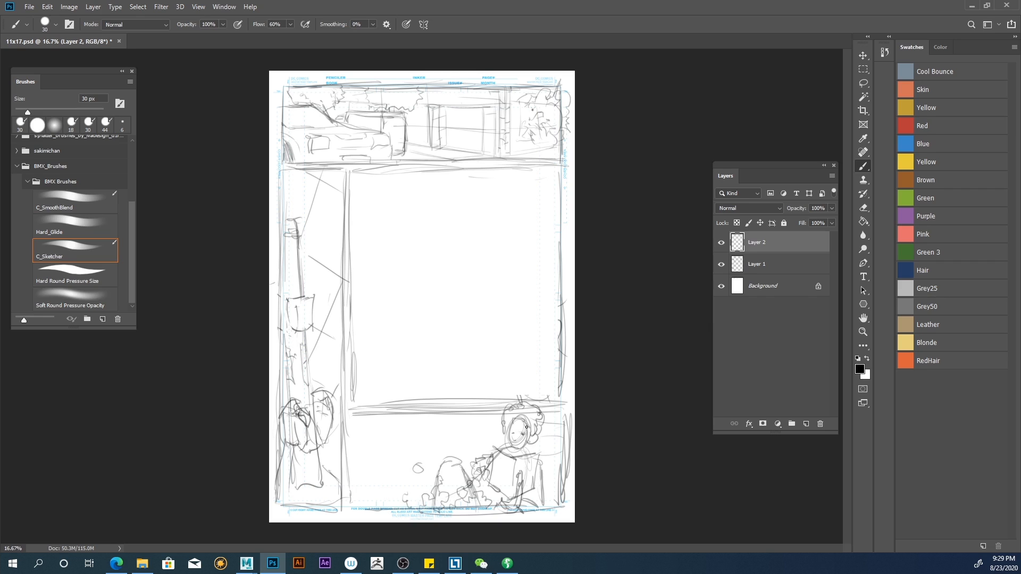
# Sketch the bathtub's edge running to the bottom panel's left side and vertical lines beside MBG's hair.
pyautogui.moveTo(428, 484); pyautogui.dragTo(355, 500)
pyautogui.moveTo(430, 478); pyautogui.dragTo(362, 487)
pyautogui.moveTo(429, 476)
pyautogui.mouseDown()
pyautogui.moveTo(349, 487)
pyautogui.moveTo(372, 491)
pyautogui.mouseUp()
pyautogui.moveTo(484, 406)
pyautogui.mouseDown()
pyautogui.moveTo(485, 452)
pyautogui.moveTo(503, 444)
pyautogui.mouseUp()
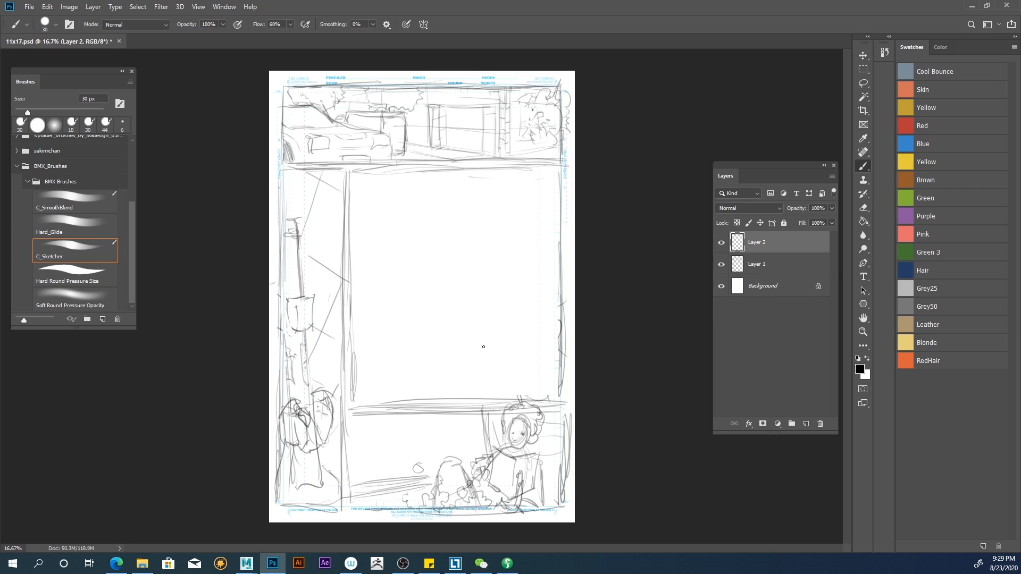
# Sketch a bathroom cabinet with drawers and a vertical side edge behind MBG's raised knee.
pyautogui.moveTo(482, 429)
pyautogui.mouseDown()
pyautogui.moveTo(439, 431)
pyautogui.moveTo(437, 455)
pyautogui.mouseUp()
pyautogui.moveTo(449, 460)
pyautogui.mouseDown()
pyautogui.moveTo(474, 459)
pyautogui.moveTo(453, 445)
pyautogui.mouseUp()
pyautogui.moveTo(480, 431); pyautogui.dragTo(436, 427)
pyautogui.moveTo(433, 472); pyautogui.dragTo(435, 413)
pyautogui.moveTo(431, 460); pyautogui.dragTo(430, 412)
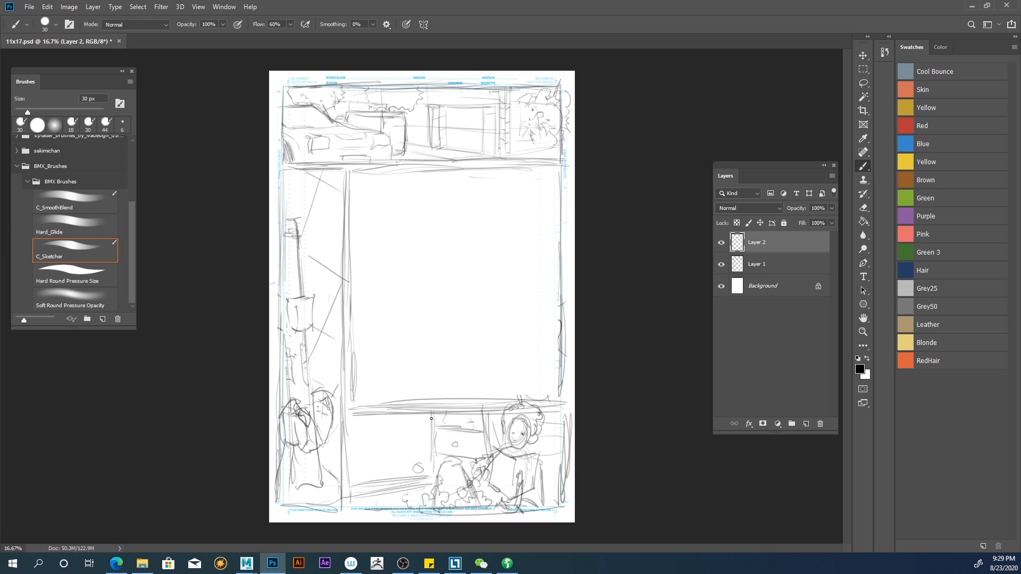
# Add the upright wall divider and the small wall fixture in the left half of the bottom panel's background.
pyautogui.moveTo(417, 448)
pyautogui.mouseDown()
pyautogui.moveTo(435, 435)
pyautogui.moveTo(424, 448)
pyautogui.moveTo(425, 419)
pyautogui.moveTo(418, 444)
pyautogui.moveTo(419, 408)
pyautogui.moveTo(406, 449)
pyautogui.moveTo(394, 412)
pyautogui.moveTo(391, 473)
pyautogui.moveTo(385, 413)
pyautogui.mouseUp()
pyautogui.moveTo(384, 475); pyautogui.dragTo(382, 433)
pyautogui.moveTo(377, 428); pyautogui.dragTo(366, 438)
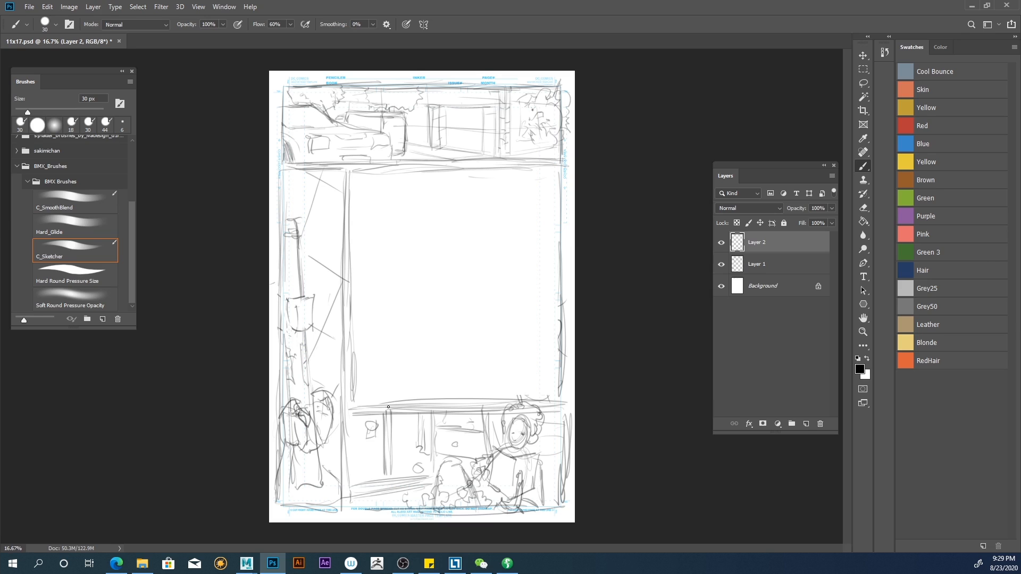
# Darken the cabinet's countertop edge and erase the drawer details beneath it.
pyautogui.moveTo(439, 432)
pyautogui.mouseDown()
pyautogui.moveTo(414, 430)
pyautogui.moveTo(481, 438)
pyautogui.moveTo(417, 424)
pyautogui.moveTo(478, 426)
pyautogui.moveTo(454, 422)
pyautogui.moveTo(477, 436)
pyautogui.moveTo(428, 423)
pyautogui.moveTo(427, 471)
pyautogui.mouseUp()
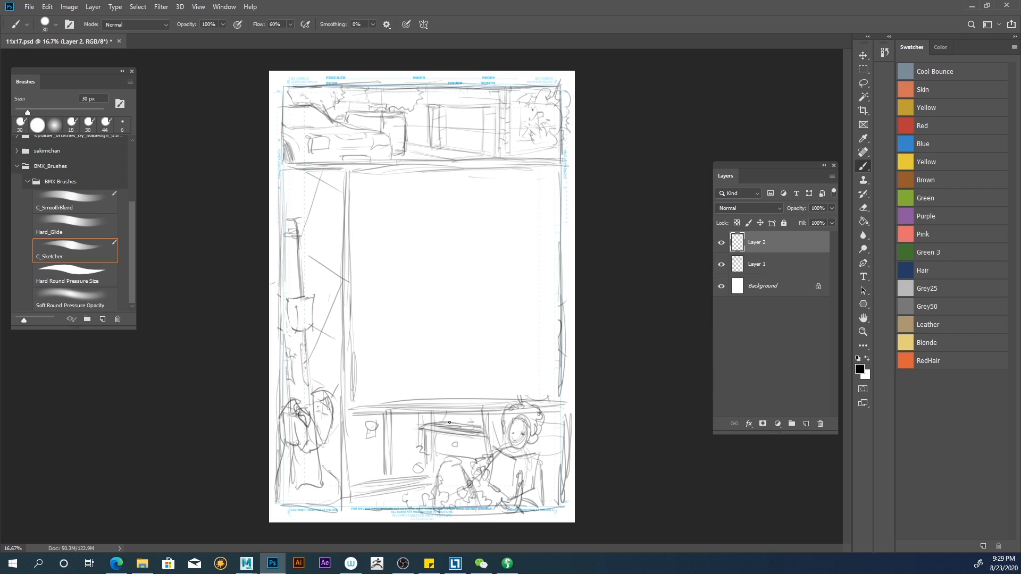
pyautogui.moveTo(487, 426); pyautogui.dragTo(457, 423)
pyautogui.click(863, 209)
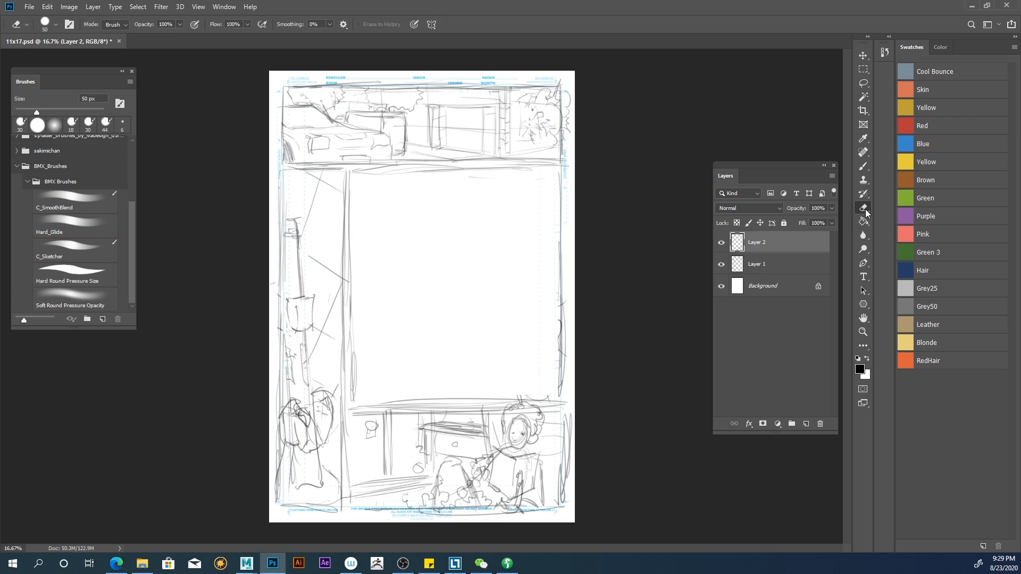
pyautogui.moveTo(483, 427)
pyautogui.mouseDown()
pyautogui.moveTo(436, 426)
pyautogui.moveTo(456, 428)
pyautogui.mouseUp()
pyautogui.moveTo(439, 455)
pyautogui.mouseDown()
pyautogui.moveTo(433, 444)
pyautogui.moveTo(431, 467)
pyautogui.moveTo(452, 454)
pyautogui.mouseUp()
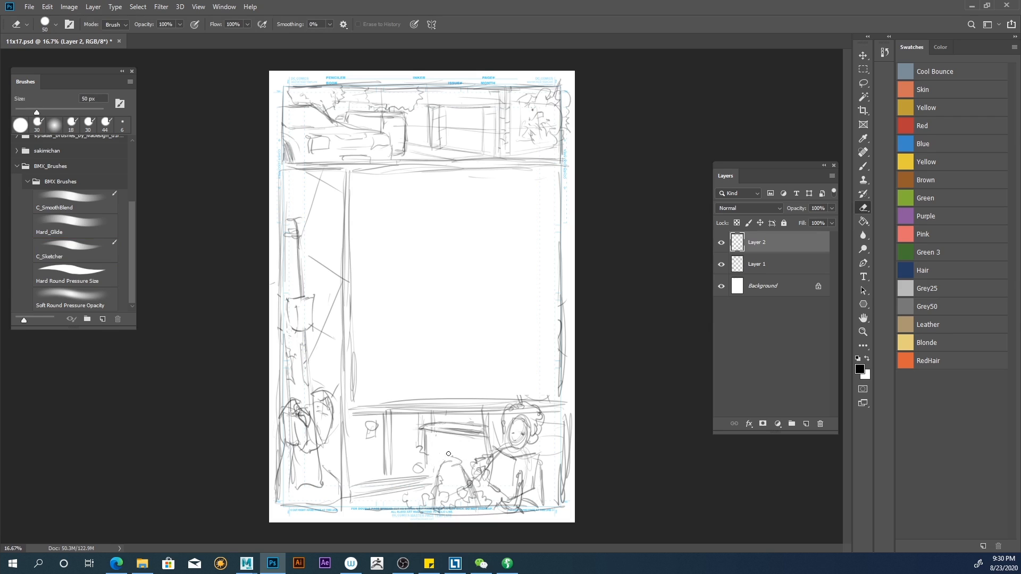
# Rough in the bottom panel's left edge and sketch small toiletries on the cabinet's countertop.
pyautogui.click(863, 166)
pyautogui.moveTo(362, 417)
pyautogui.mouseDown()
pyautogui.moveTo(346, 483)
pyautogui.moveTo(352, 410)
pyautogui.moveTo(349, 514)
pyautogui.mouseUp()
pyautogui.moveTo(409, 504)
pyautogui.mouseDown()
pyautogui.moveTo(380, 495)
pyautogui.moveTo(378, 507)
pyautogui.moveTo(346, 500)
pyautogui.mouseUp()
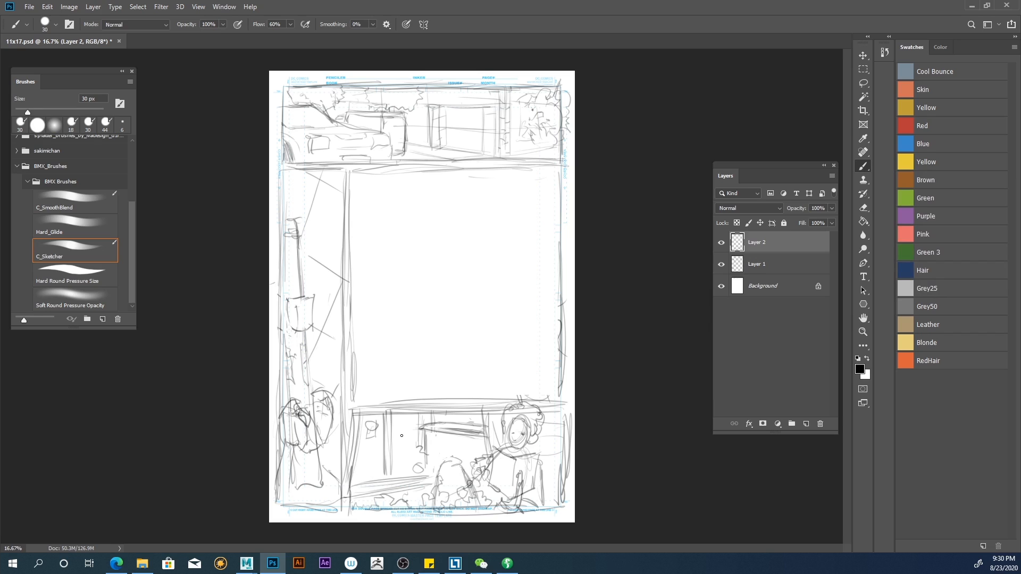
pyautogui.moveTo(461, 442); pyautogui.dragTo(462, 464)
pyautogui.moveTo(472, 441); pyautogui.dragTo(435, 430)
pyautogui.moveTo(478, 417)
pyautogui.mouseDown()
pyautogui.moveTo(447, 428)
pyautogui.moveTo(466, 440)
pyautogui.moveTo(422, 433)
pyautogui.moveTo(439, 409)
pyautogui.mouseUp()
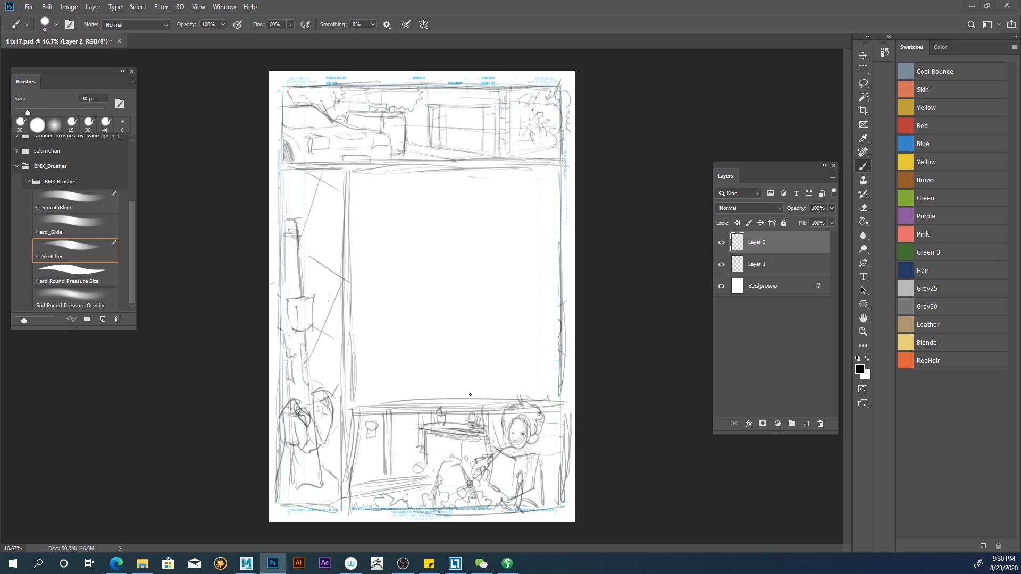
# Flip the bottom panel's bathtub sketch horizontally and deselect it.
pyautogui.click(862, 69)
pyautogui.moveTo(581, 389); pyautogui.dragTo(346, 527)
pyautogui.rightClick(436, 461)
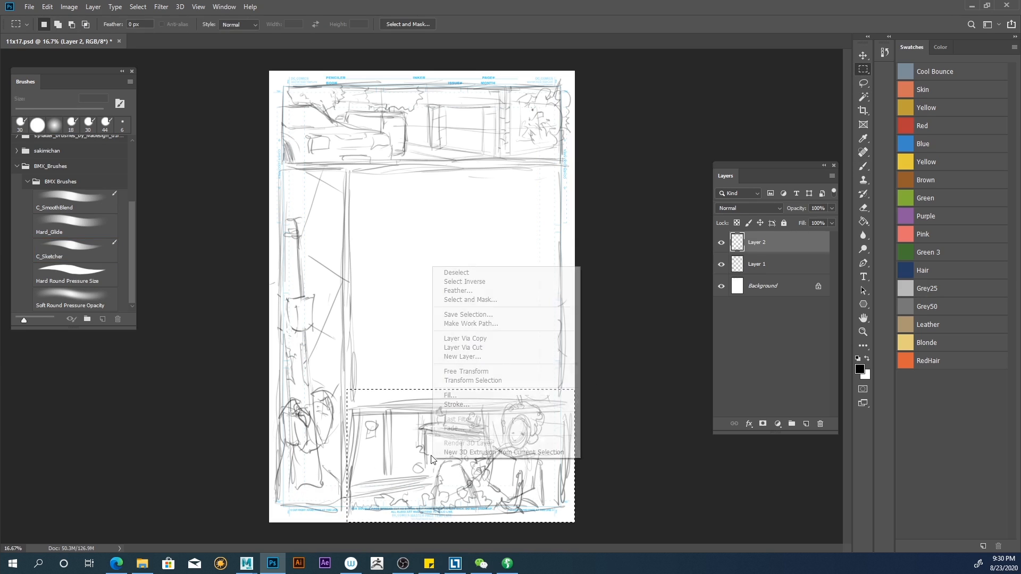
pyautogui.click(441, 372)
pyautogui.rightClick(435, 424)
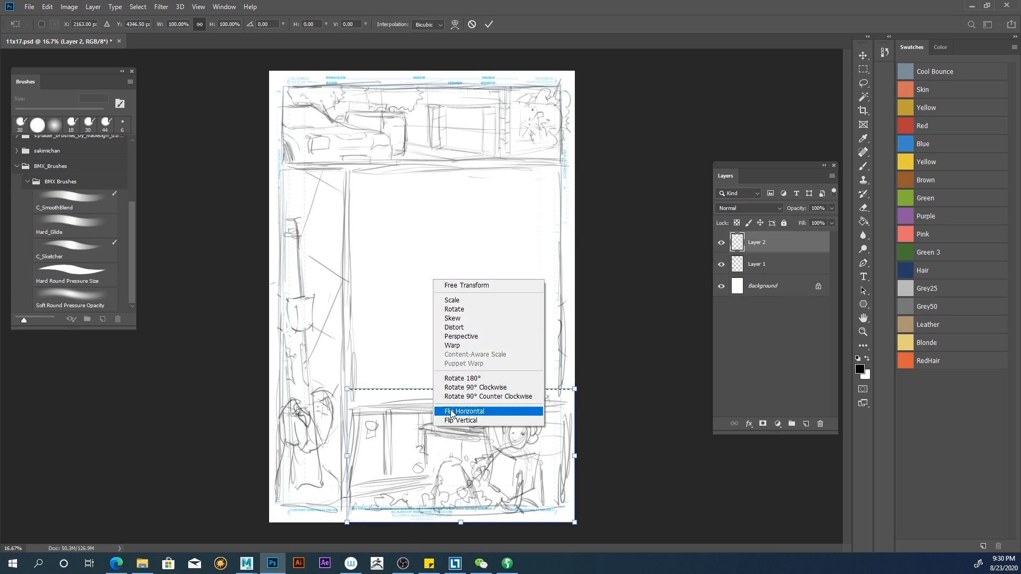
pyautogui.click(452, 411)
pyautogui.press('Return')
pyautogui.hotkey('ctrl', 'd')
pyautogui.press('l')
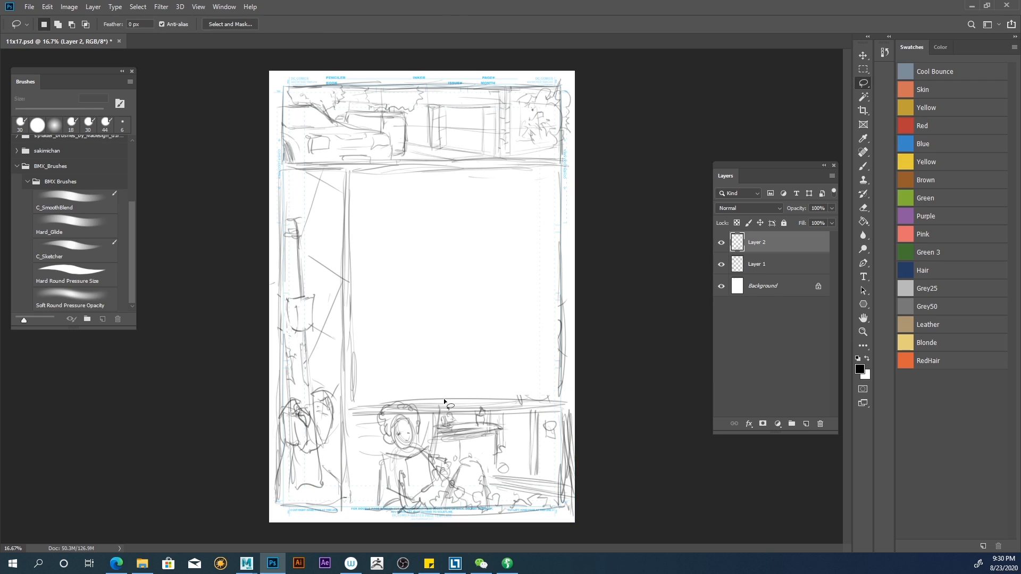
# Add a new layer and sketch an oval speech balloon above the cabinet in the bottom panel.
pyautogui.press('b')
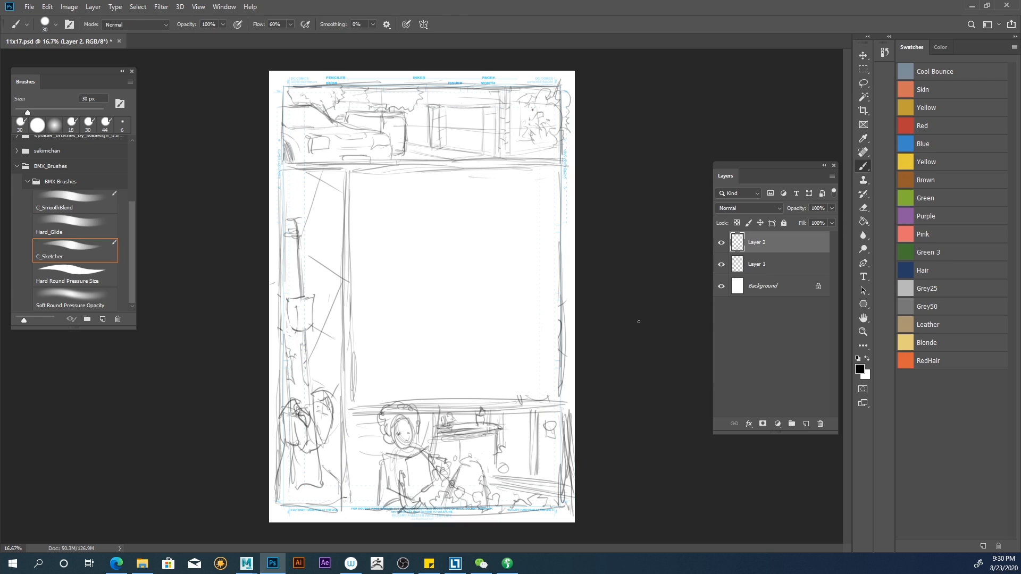
pyautogui.click(805, 423)
pyautogui.moveTo(503, 403)
pyautogui.mouseDown()
pyautogui.moveTo(485, 442)
pyautogui.moveTo(443, 427)
pyautogui.mouseUp()
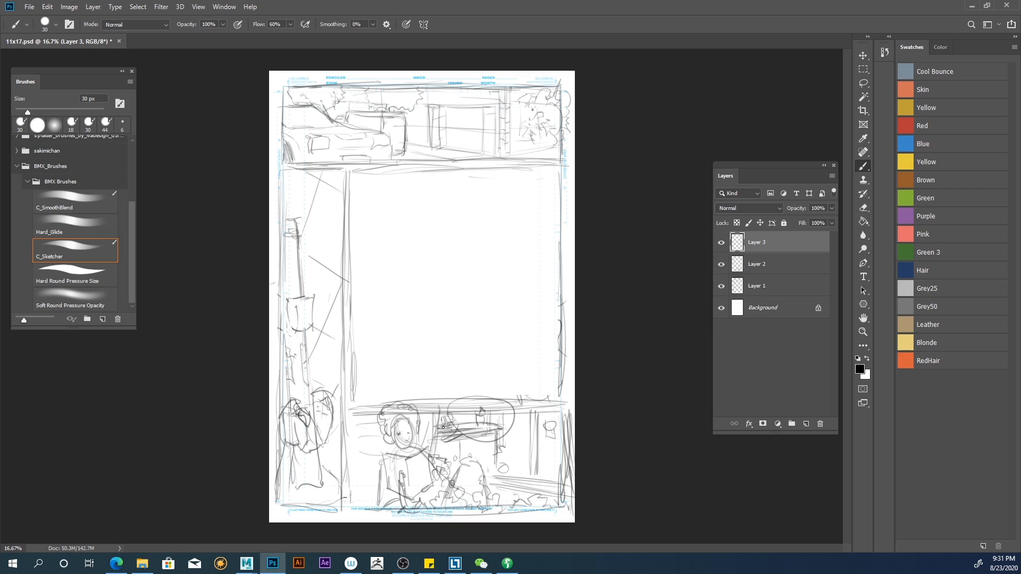
pyautogui.moveTo(484, 399); pyautogui.dragTo(441, 408)
# On Layer 2, sketch diagonal floor lines across the large middle panel and a striding figure's head, torso and legs.
pyautogui.click(741, 267)
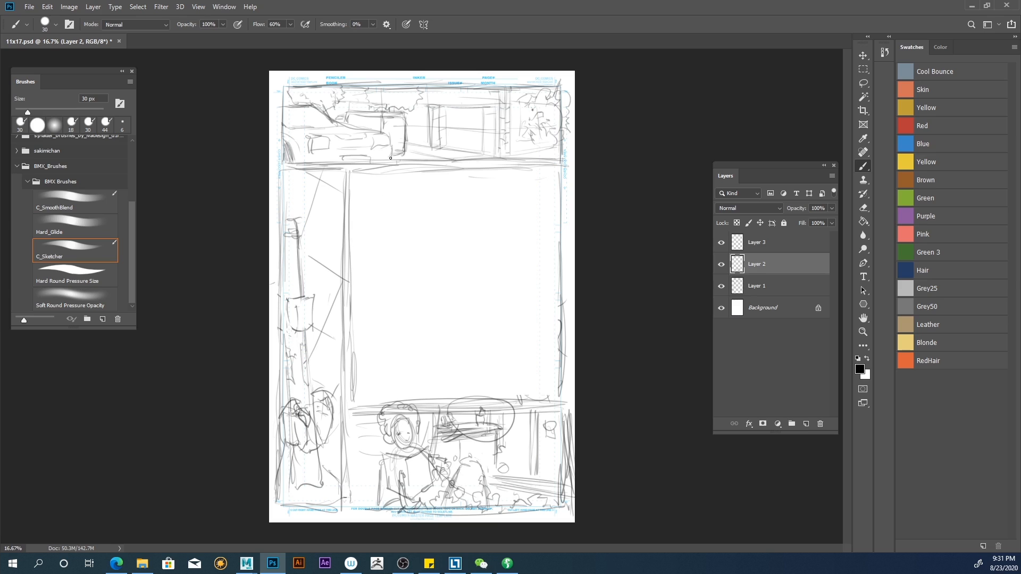
pyautogui.moveTo(468, 365)
pyautogui.mouseDown()
pyautogui.moveTo(552, 329)
pyautogui.moveTo(346, 399)
pyautogui.moveTo(518, 352)
pyautogui.mouseUp()
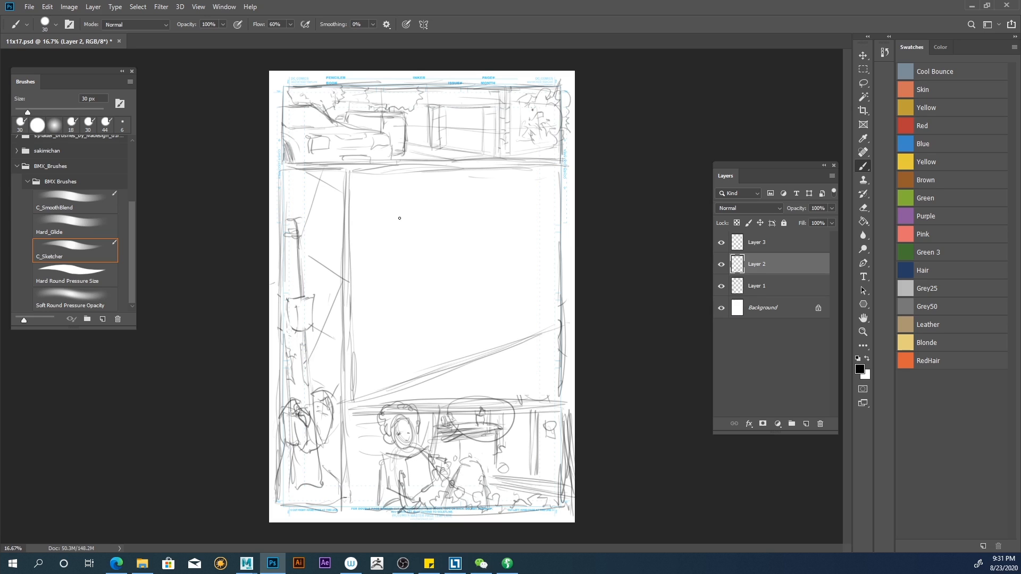
pyautogui.moveTo(409, 226)
pyautogui.mouseDown()
pyautogui.moveTo(399, 229)
pyautogui.moveTo(436, 270)
pyautogui.moveTo(404, 258)
pyautogui.mouseUp()
pyautogui.moveTo(407, 252); pyautogui.dragTo(441, 292)
pyautogui.moveTo(424, 252); pyautogui.dragTo(455, 298)
pyautogui.moveTo(454, 299)
pyautogui.mouseDown()
pyautogui.moveTo(444, 313)
pyautogui.moveTo(423, 307)
pyautogui.moveTo(408, 378)
pyautogui.moveTo(413, 365)
pyautogui.mouseUp()
pyautogui.moveTo(434, 318)
pyautogui.mouseDown()
pyautogui.moveTo(385, 400)
pyautogui.moveTo(403, 400)
pyautogui.mouseUp()
pyautogui.moveTo(454, 290)
pyautogui.mouseDown()
pyautogui.moveTo(478, 379)
pyautogui.moveTo(497, 386)
pyautogui.moveTo(487, 389)
pyautogui.mouseUp()
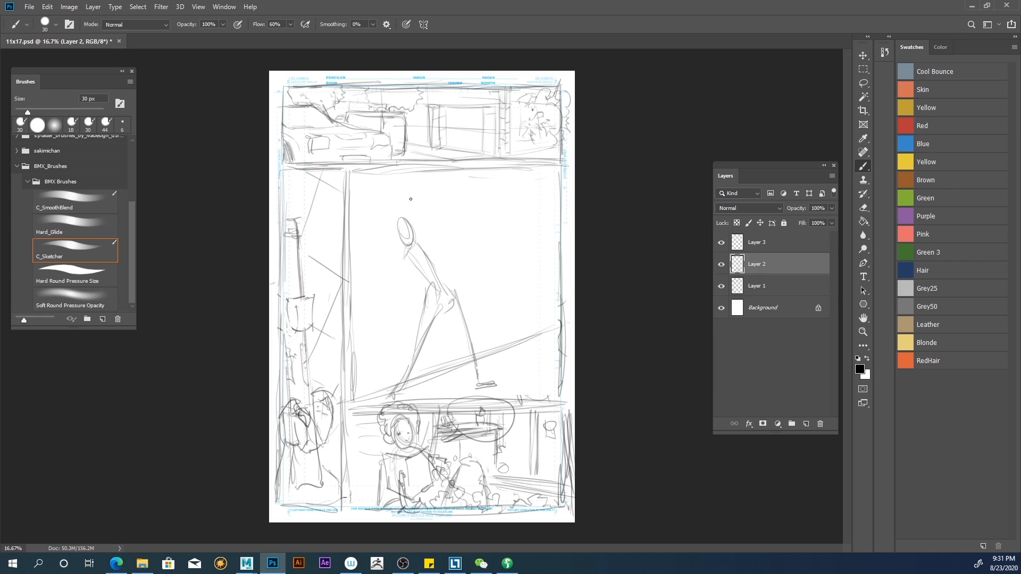
# Draw the striding figure's arms holding a long diagonal gun, and build up the head and legs.
pyautogui.moveTo(410, 284)
pyautogui.mouseDown()
pyautogui.moveTo(405, 295)
pyautogui.moveTo(455, 214)
pyautogui.mouseUp()
pyautogui.moveTo(456, 215)
pyautogui.mouseDown()
pyautogui.moveTo(451, 201)
pyautogui.moveTo(396, 283)
pyautogui.mouseUp()
pyautogui.moveTo(431, 228); pyautogui.dragTo(386, 296)
pyautogui.moveTo(393, 287); pyautogui.dragTo(396, 307)
pyautogui.moveTo(444, 226)
pyautogui.mouseDown()
pyautogui.moveTo(435, 245)
pyautogui.moveTo(456, 270)
pyautogui.moveTo(431, 254)
pyautogui.moveTo(388, 287)
pyautogui.mouseUp()
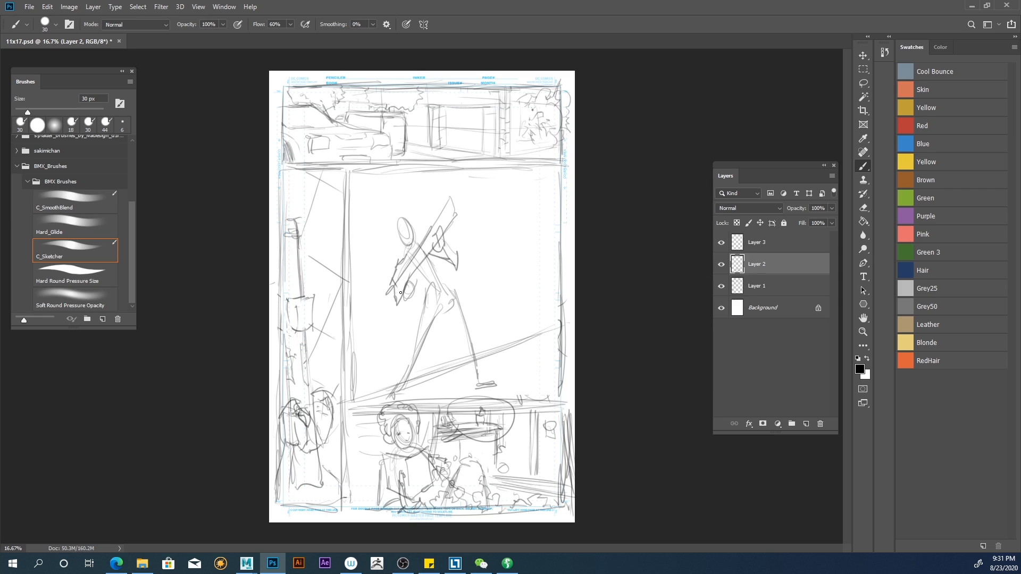
pyautogui.moveTo(415, 223)
pyautogui.mouseDown()
pyautogui.moveTo(414, 240)
pyautogui.moveTo(402, 226)
pyautogui.moveTo(407, 252)
pyautogui.mouseUp()
pyautogui.moveTo(456, 301)
pyautogui.mouseDown()
pyautogui.moveTo(467, 369)
pyautogui.moveTo(482, 392)
pyautogui.moveTo(458, 377)
pyautogui.moveTo(379, 402)
pyautogui.mouseUp()
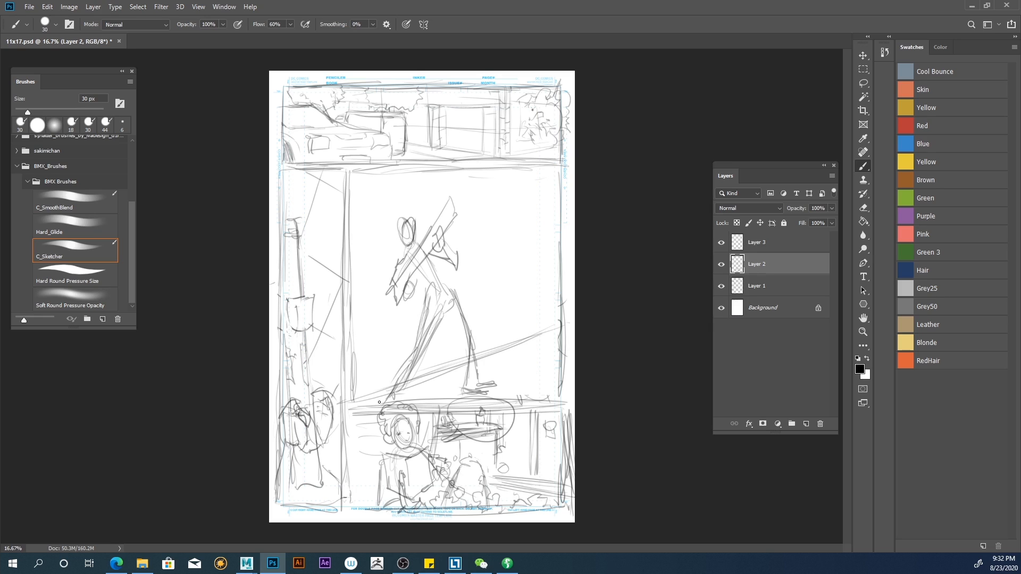
# Sketch a second, crouching figure with raised hands behind the gunman, and fill out the gunman's rear leg.
pyautogui.moveTo(506, 249)
pyautogui.mouseDown()
pyautogui.moveTo(473, 279)
pyautogui.moveTo(486, 309)
pyautogui.mouseUp()
pyautogui.moveTo(480, 266)
pyautogui.mouseDown()
pyautogui.moveTo(462, 304)
pyautogui.moveTo(516, 322)
pyautogui.moveTo(508, 334)
pyautogui.moveTo(520, 330)
pyautogui.moveTo(497, 367)
pyautogui.moveTo(505, 346)
pyautogui.moveTo(494, 337)
pyautogui.moveTo(518, 323)
pyautogui.moveTo(487, 317)
pyautogui.mouseUp()
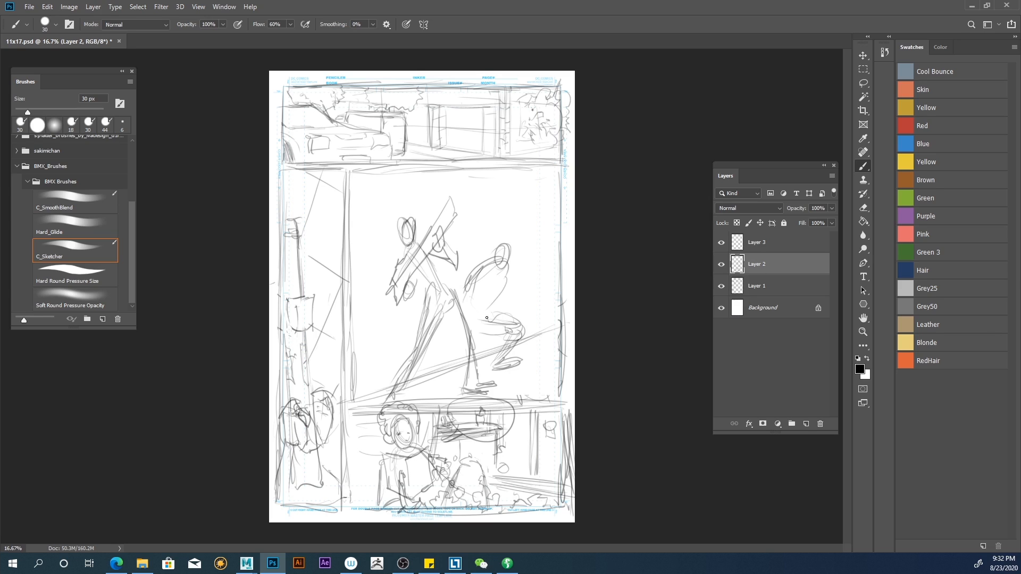
pyautogui.moveTo(457, 314)
pyautogui.mouseDown()
pyautogui.moveTo(445, 349)
pyautogui.moveTo(458, 354)
pyautogui.moveTo(450, 348)
pyautogui.moveTo(422, 383)
pyautogui.moveTo(444, 375)
pyautogui.moveTo(420, 387)
pyautogui.moveTo(431, 380)
pyautogui.mouseUp()
pyautogui.moveTo(492, 279)
pyautogui.mouseDown()
pyautogui.moveTo(481, 274)
pyautogui.moveTo(492, 266)
pyautogui.moveTo(505, 287)
pyautogui.moveTo(487, 283)
pyautogui.moveTo(524, 286)
pyautogui.moveTo(533, 266)
pyautogui.moveTo(527, 275)
pyautogui.mouseUp()
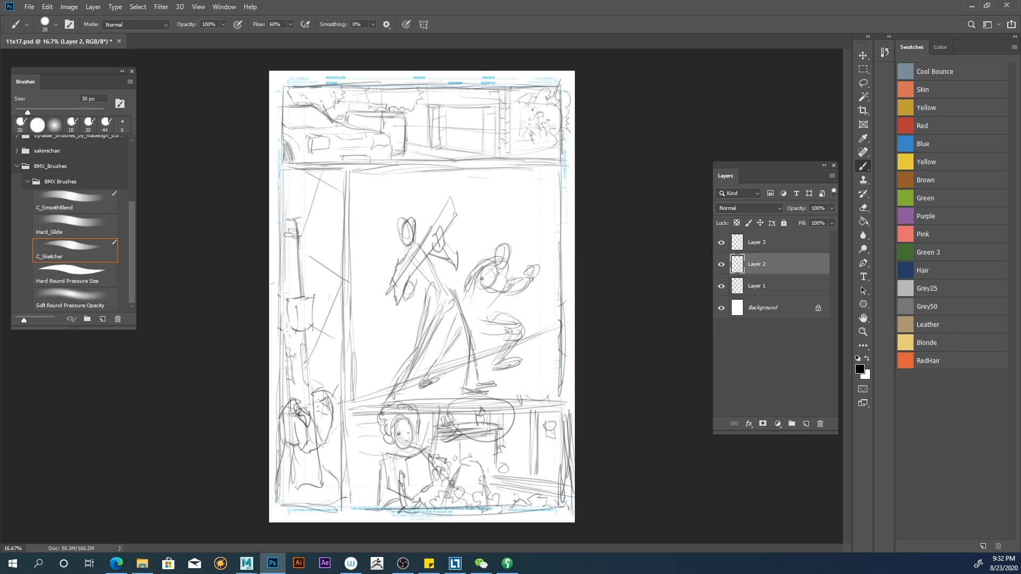
pyautogui.moveTo(488, 259)
pyautogui.mouseDown()
pyautogui.moveTo(478, 252)
pyautogui.moveTo(487, 238)
pyautogui.moveTo(474, 271)
pyautogui.moveTo(493, 294)
pyautogui.moveTo(506, 266)
pyautogui.moveTo(494, 254)
pyautogui.mouseUp()
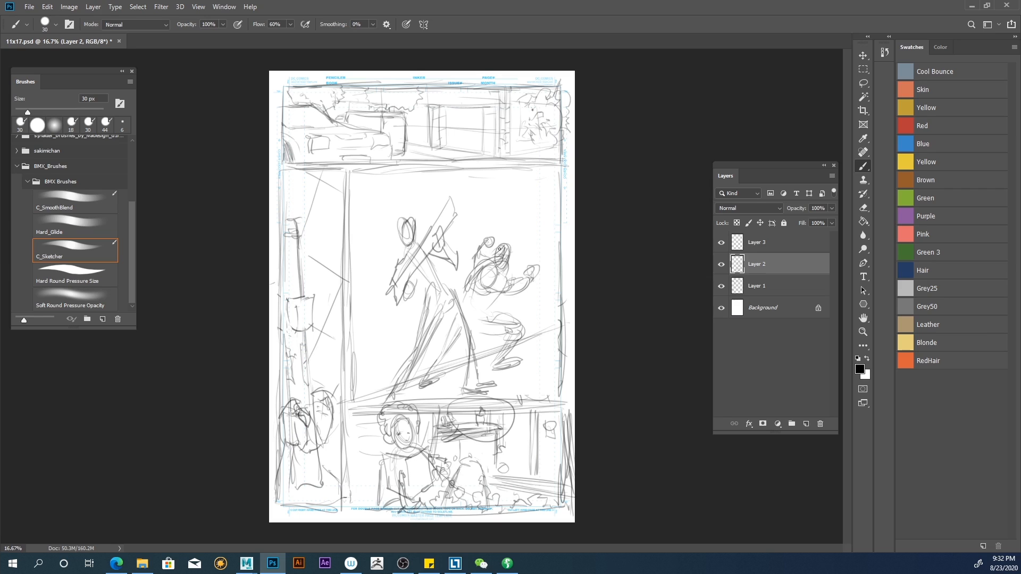
# Sketch two speech balloons along the middle panel's upper edge and small round heads in its right background.
pyautogui.moveTo(360, 230)
pyautogui.mouseDown()
pyautogui.moveTo(371, 247)
pyautogui.moveTo(381, 202)
pyautogui.moveTo(355, 236)
pyautogui.moveTo(355, 189)
pyautogui.mouseUp()
pyautogui.moveTo(478, 207)
pyautogui.mouseDown()
pyautogui.moveTo(538, 203)
pyautogui.moveTo(458, 161)
pyautogui.moveTo(537, 172)
pyautogui.moveTo(462, 227)
pyautogui.mouseUp()
pyautogui.moveTo(562, 282); pyautogui.dragTo(502, 307)
pyautogui.moveTo(548, 264)
pyautogui.mouseDown()
pyautogui.moveTo(547, 255)
pyautogui.moveTo(554, 269)
pyautogui.mouseUp()
pyautogui.moveTo(535, 225); pyautogui.dragTo(548, 222)
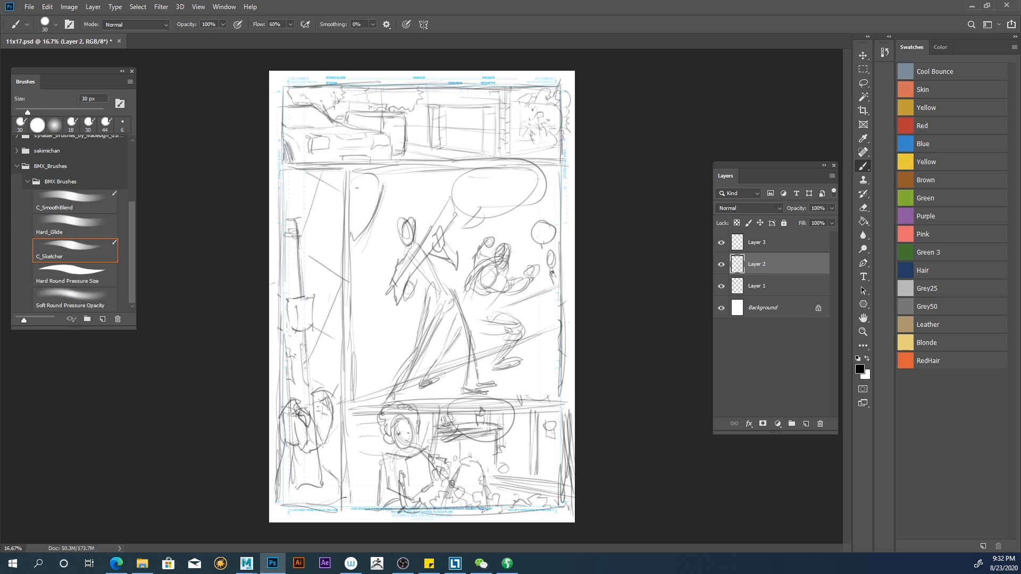
# Block in a boxy counter behind the crouching figure and a diagonal wall line above the background heads.
pyautogui.moveTo(539, 308); pyautogui.dragTo(547, 328)
pyautogui.moveTo(530, 300); pyautogui.dragTo(534, 336)
pyautogui.moveTo(533, 313)
pyautogui.mouseDown()
pyautogui.moveTo(564, 303)
pyautogui.moveTo(546, 311)
pyautogui.mouseUp()
pyautogui.moveTo(558, 201); pyautogui.dragTo(465, 241)
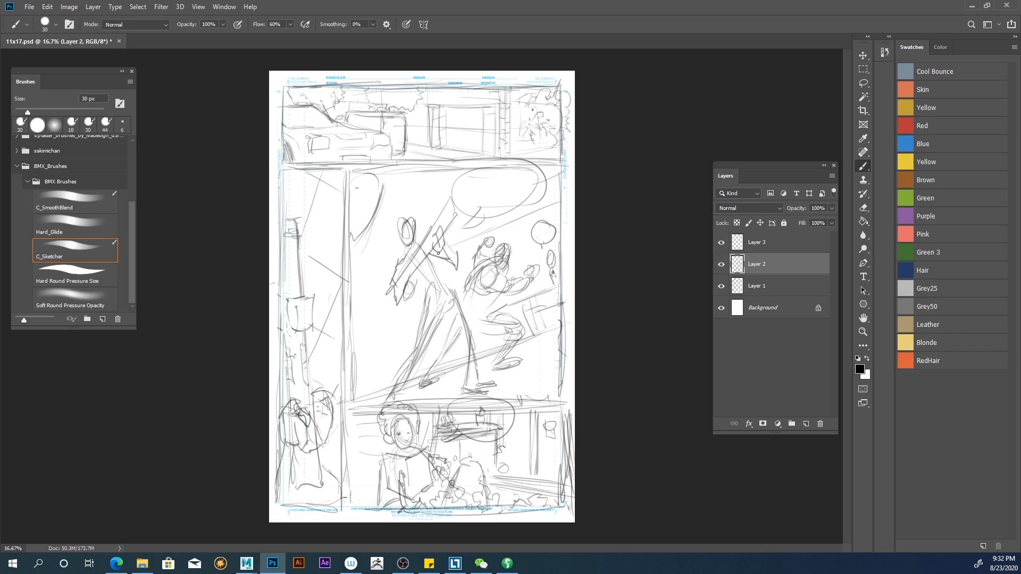
# Sketch the horizontal and slanted background wall lines around the gunman's head and gun.
pyautogui.moveTo(442, 210); pyautogui.dragTo(358, 231)
pyautogui.moveTo(386, 261); pyautogui.dragTo(339, 262)
pyautogui.moveTo(370, 223)
pyautogui.mouseDown()
pyautogui.moveTo(401, 218)
pyautogui.moveTo(380, 222)
pyautogui.mouseUp()
pyautogui.moveTo(457, 189)
pyautogui.mouseDown()
pyautogui.moveTo(403, 215)
pyautogui.moveTo(427, 214)
pyautogui.mouseUp()
pyautogui.moveTo(431, 204); pyautogui.dragTo(434, 211)
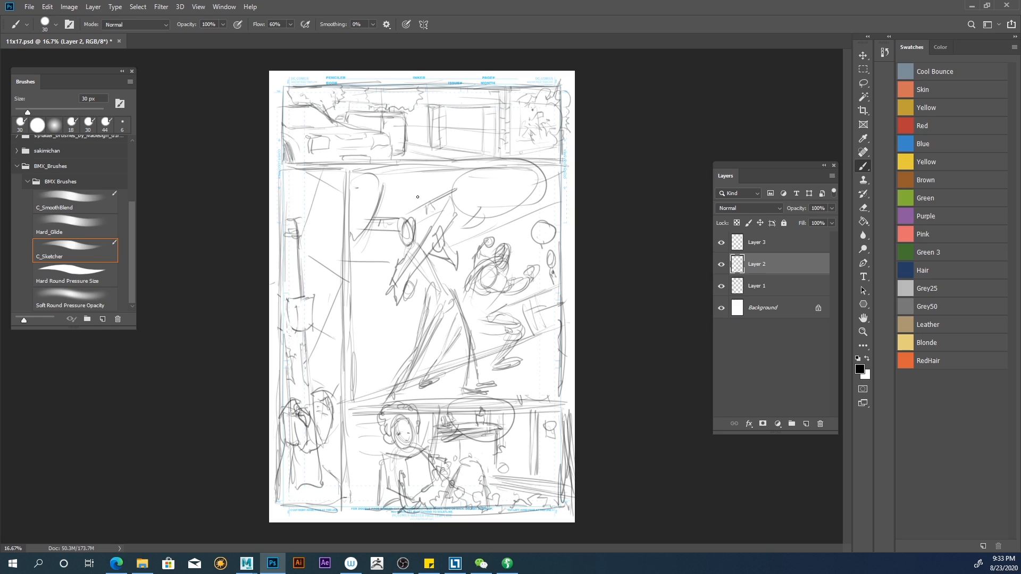
# Draw an upright boxy shape behind the gunman's rear leg in the middle panel's lower left.
pyautogui.moveTo(407, 323)
pyautogui.mouseDown()
pyautogui.moveTo(409, 352)
pyautogui.moveTo(371, 322)
pyautogui.moveTo(383, 385)
pyautogui.moveTo(402, 349)
pyautogui.moveTo(382, 387)
pyautogui.mouseUp()
pyautogui.moveTo(366, 321); pyautogui.dragTo(380, 388)
pyautogui.moveTo(396, 316); pyautogui.dragTo(412, 341)
pyautogui.moveTo(533, 251); pyautogui.dragTo(512, 258)
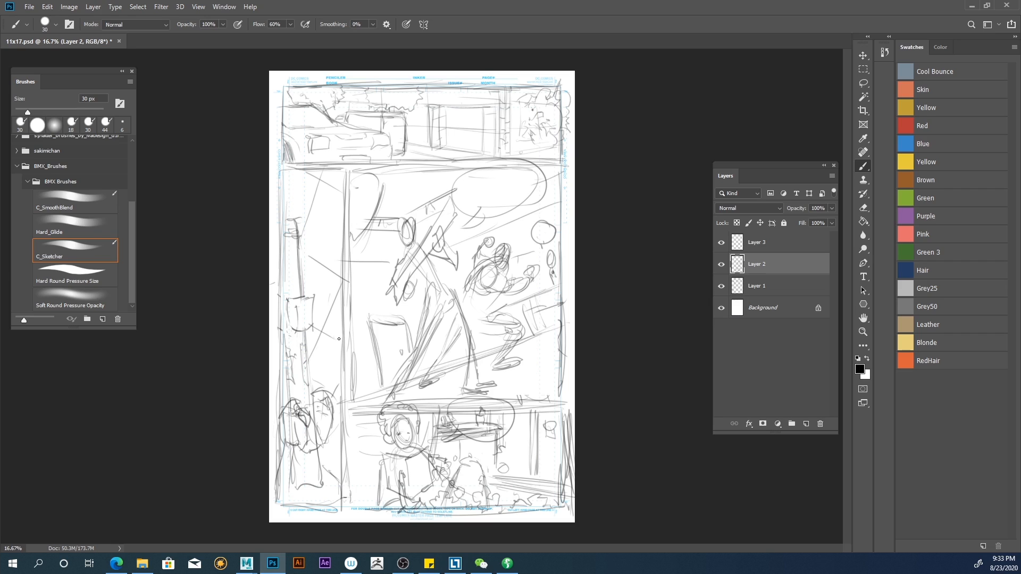
# Sketch a rounded bundle at the middle panel's left side and darken the diagonal strokes beside the upper-left balloon.
pyautogui.moveTo(379, 317)
pyautogui.mouseDown()
pyautogui.moveTo(367, 334)
pyautogui.moveTo(349, 336)
pyautogui.moveTo(379, 346)
pyautogui.moveTo(389, 329)
pyautogui.moveTo(370, 318)
pyautogui.moveTo(360, 326)
pyautogui.moveTo(388, 311)
pyautogui.moveTo(401, 333)
pyautogui.moveTo(381, 333)
pyautogui.moveTo(394, 328)
pyautogui.moveTo(378, 367)
pyautogui.moveTo(368, 344)
pyautogui.moveTo(359, 357)
pyautogui.moveTo(357, 320)
pyautogui.mouseUp()
pyautogui.moveTo(342, 360); pyautogui.dragTo(358, 359)
pyautogui.moveTo(386, 179); pyautogui.dragTo(353, 232)
pyautogui.moveTo(382, 198); pyautogui.dragTo(357, 222)
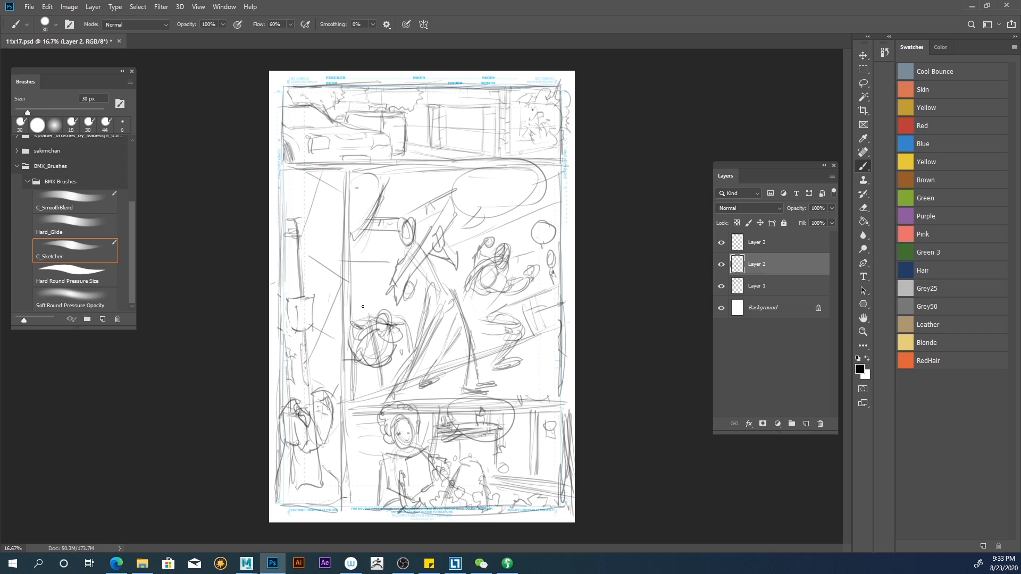
# Add a standing background figure above the rounded bundle and long leg lines below it.
pyautogui.moveTo(372, 244)
pyautogui.mouseDown()
pyautogui.moveTo(378, 261)
pyautogui.moveTo(379, 252)
pyautogui.moveTo(364, 282)
pyautogui.mouseUp()
pyautogui.moveTo(372, 267)
pyautogui.mouseDown()
pyautogui.moveTo(384, 291)
pyautogui.moveTo(362, 292)
pyautogui.moveTo(368, 306)
pyautogui.moveTo(384, 319)
pyautogui.moveTo(388, 308)
pyautogui.moveTo(369, 306)
pyautogui.moveTo(387, 265)
pyautogui.moveTo(406, 301)
pyautogui.moveTo(400, 310)
pyautogui.moveTo(393, 298)
pyautogui.moveTo(380, 310)
pyautogui.moveTo(362, 277)
pyautogui.moveTo(363, 314)
pyautogui.mouseUp()
pyautogui.moveTo(370, 312); pyautogui.dragTo(372, 306)
pyautogui.moveTo(406, 335)
pyautogui.mouseDown()
pyautogui.moveTo(395, 393)
pyautogui.moveTo(408, 402)
pyautogui.mouseUp()
pyautogui.moveTo(377, 359)
pyautogui.mouseDown()
pyautogui.moveTo(385, 383)
pyautogui.moveTo(367, 403)
pyautogui.mouseUp()
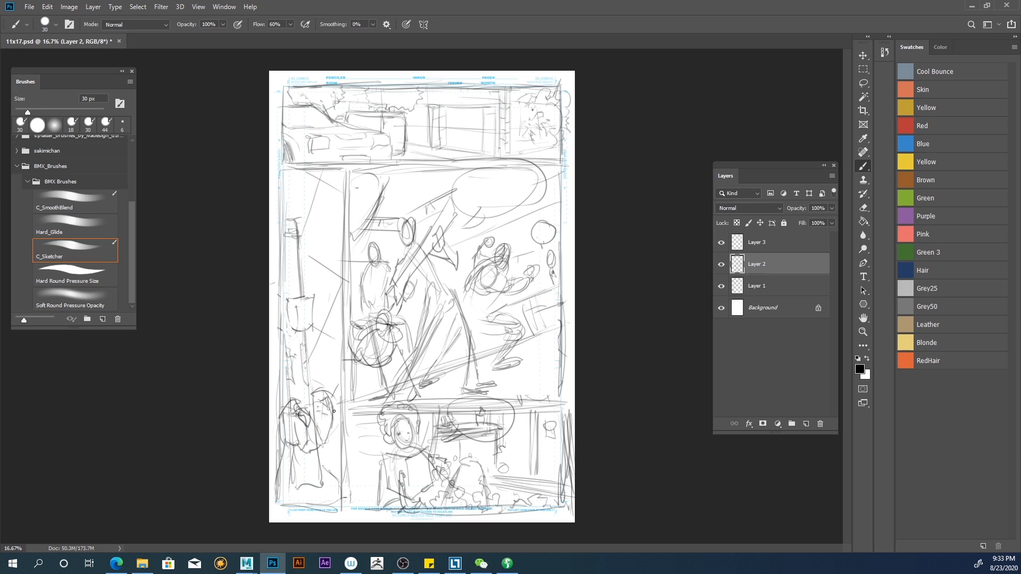
# Strengthen the tall post in the narrow left panel and sketch smoke puffs at the gun's tip and the page's upper edge.
pyautogui.moveTo(288, 217)
pyautogui.mouseDown()
pyautogui.moveTo(276, 219)
pyautogui.moveTo(278, 298)
pyautogui.mouseUp()
pyautogui.moveTo(455, 211)
pyautogui.mouseDown()
pyautogui.moveTo(457, 189)
pyautogui.moveTo(436, 175)
pyautogui.mouseUp()
pyautogui.moveTo(440, 213)
pyautogui.mouseDown()
pyautogui.moveTo(427, 175)
pyautogui.moveTo(465, 161)
pyautogui.moveTo(432, 174)
pyautogui.mouseUp()
pyautogui.moveTo(406, 84); pyautogui.dragTo(400, 69)
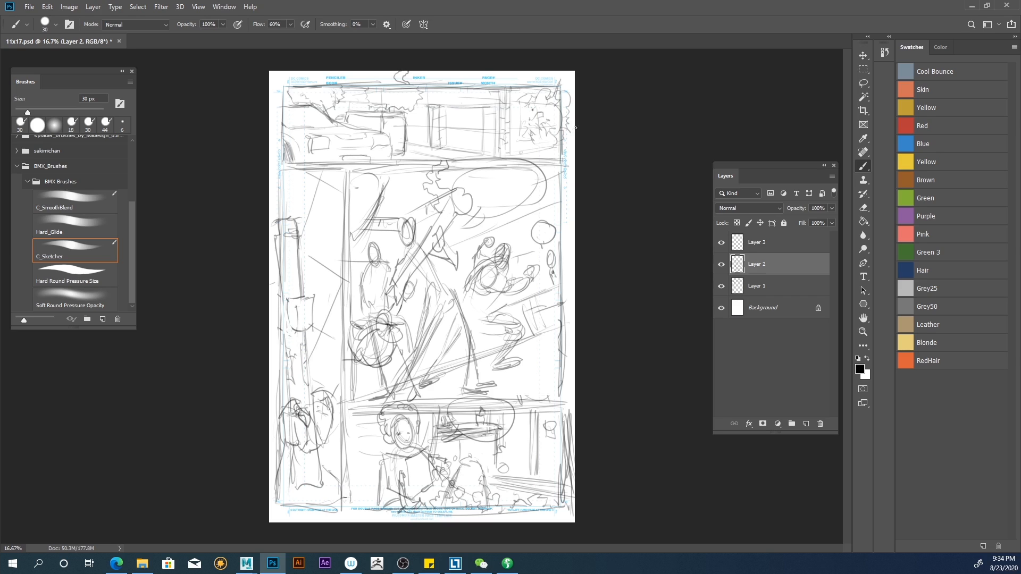
# Extend the middle panel's diagonals and the left panel's post lines out to the page edges.
pyautogui.moveTo(571, 125); pyautogui.dragTo(572, 131)
pyautogui.moveTo(576, 128)
pyautogui.mouseDown()
pyautogui.moveTo(578, 183)
pyautogui.moveTo(563, 198)
pyautogui.moveTo(579, 193)
pyautogui.moveTo(550, 209)
pyautogui.mouseUp()
pyautogui.moveTo(576, 280)
pyautogui.mouseDown()
pyautogui.moveTo(537, 295)
pyautogui.moveTo(548, 332)
pyautogui.moveTo(534, 338)
pyautogui.mouseUp()
pyautogui.moveTo(282, 215); pyautogui.dragTo(257, 211)
pyautogui.moveTo(279, 263); pyautogui.dragTo(263, 261)
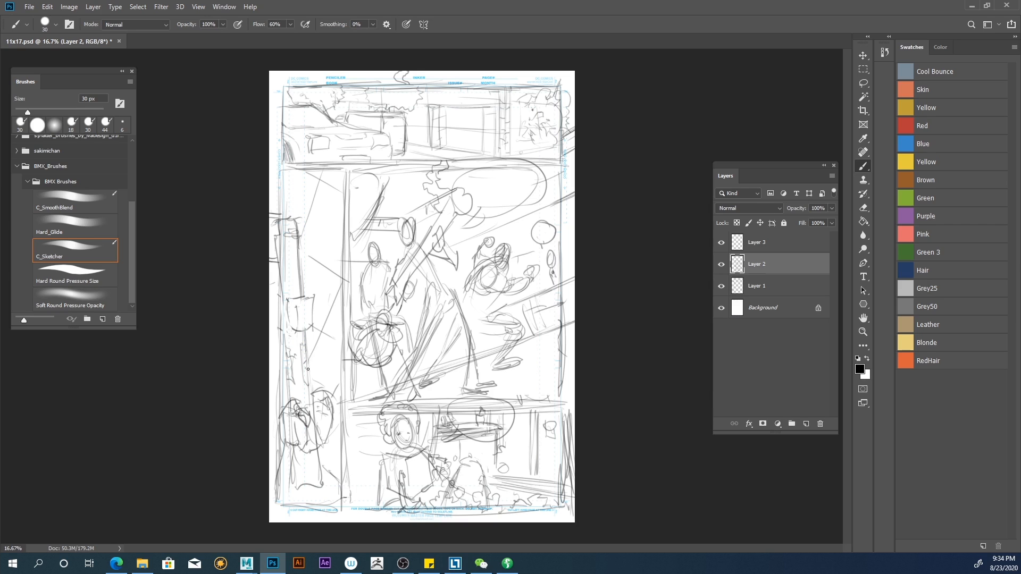
pyautogui.moveTo(279, 424); pyautogui.dragTo(266, 430)
pyautogui.moveTo(408, 175); pyautogui.dragTo(412, 211)
# Erase the rough border lines around the large middle panel on Layer 1.
pyautogui.press('e')
pyautogui.click(739, 288)
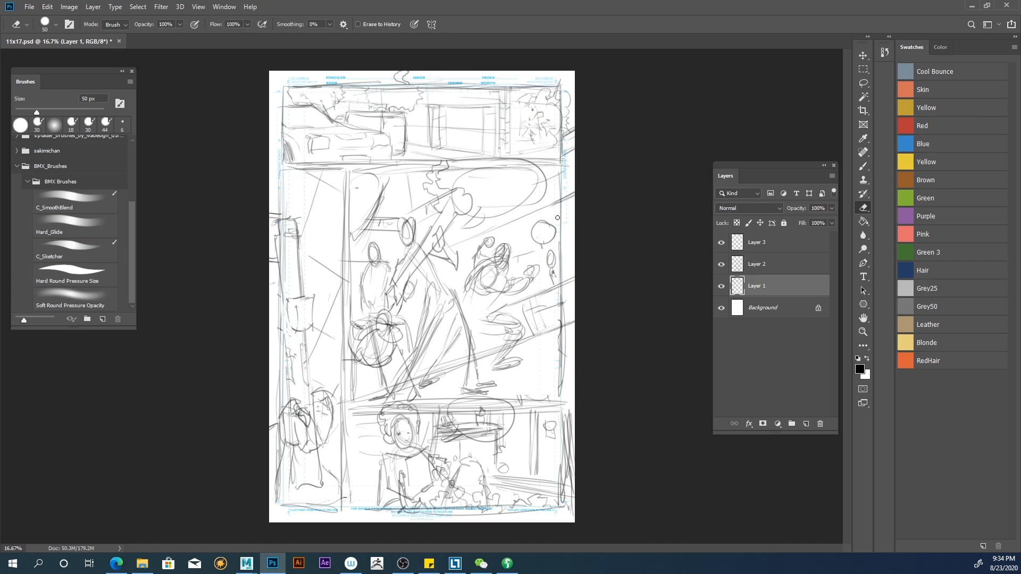
pyautogui.moveTo(561, 167)
pyautogui.mouseDown()
pyautogui.moveTo(557, 381)
pyautogui.moveTo(561, 346)
pyautogui.moveTo(557, 363)
pyautogui.moveTo(494, 388)
pyautogui.moveTo(560, 397)
pyautogui.moveTo(352, 408)
pyautogui.mouseUp()
pyautogui.moveTo(408, 407); pyautogui.dragTo(490, 408)
pyautogui.moveTo(353, 354)
pyautogui.mouseDown()
pyautogui.moveTo(353, 403)
pyautogui.moveTo(350, 171)
pyautogui.moveTo(544, 169)
pyautogui.mouseUp()
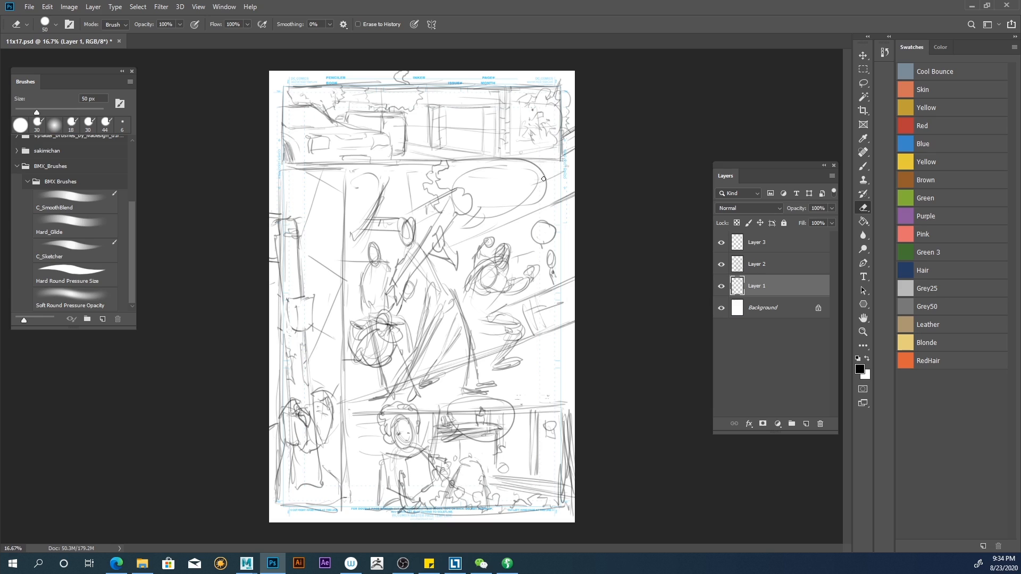